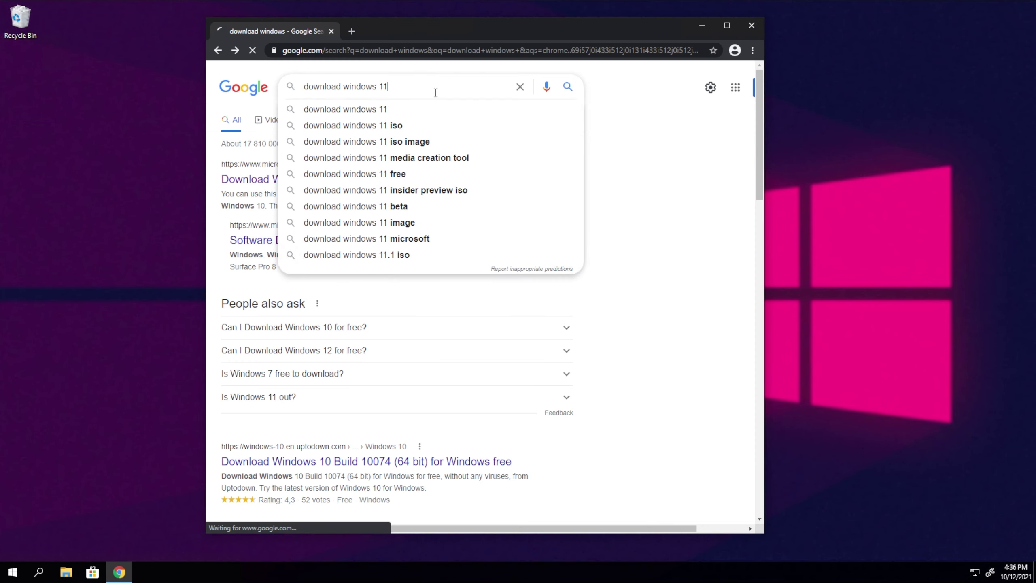
Go to Microsoft's Download Windows 11 page and select Windows 11 under Disk Image (ISO).
key(Return)
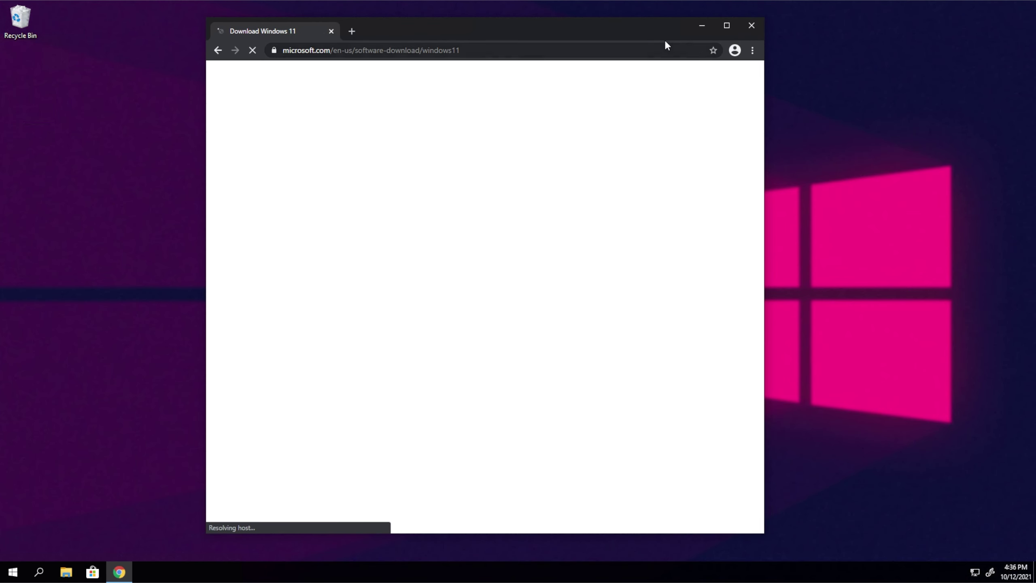
drag(663, 38, 673, 34)
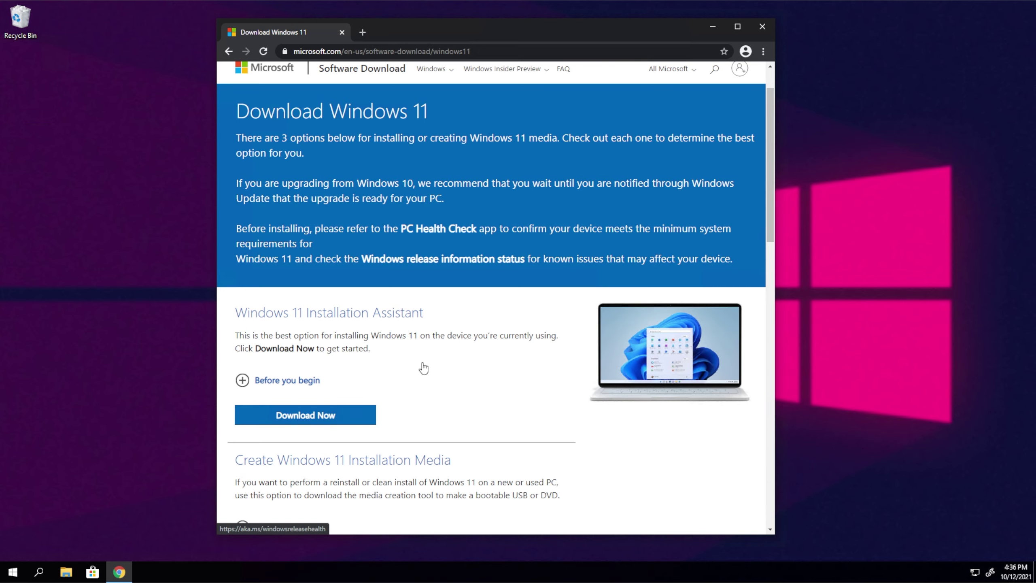
scroll(423, 265, down, 7)
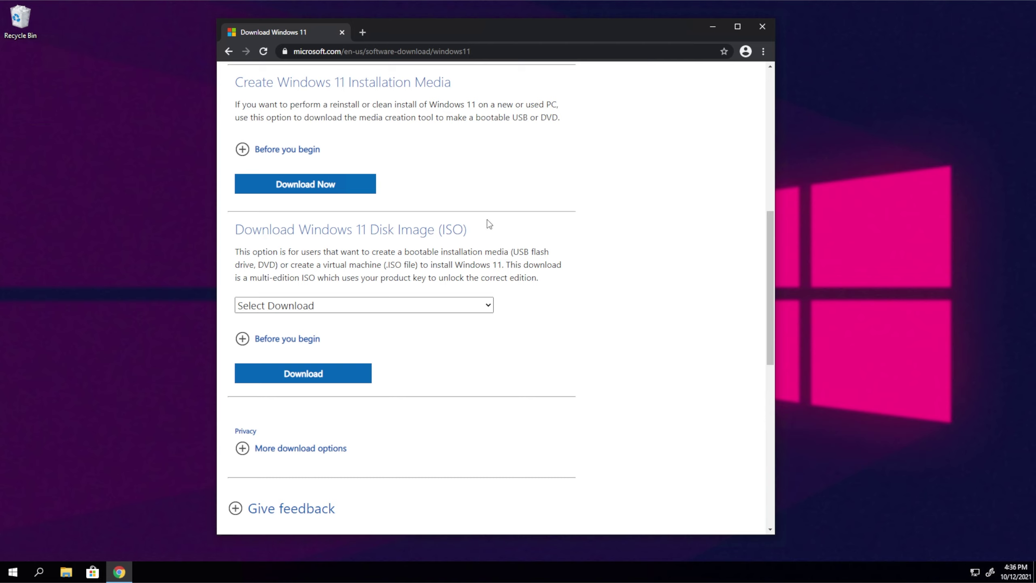
drag(489, 224, 328, 230)
click(338, 309)
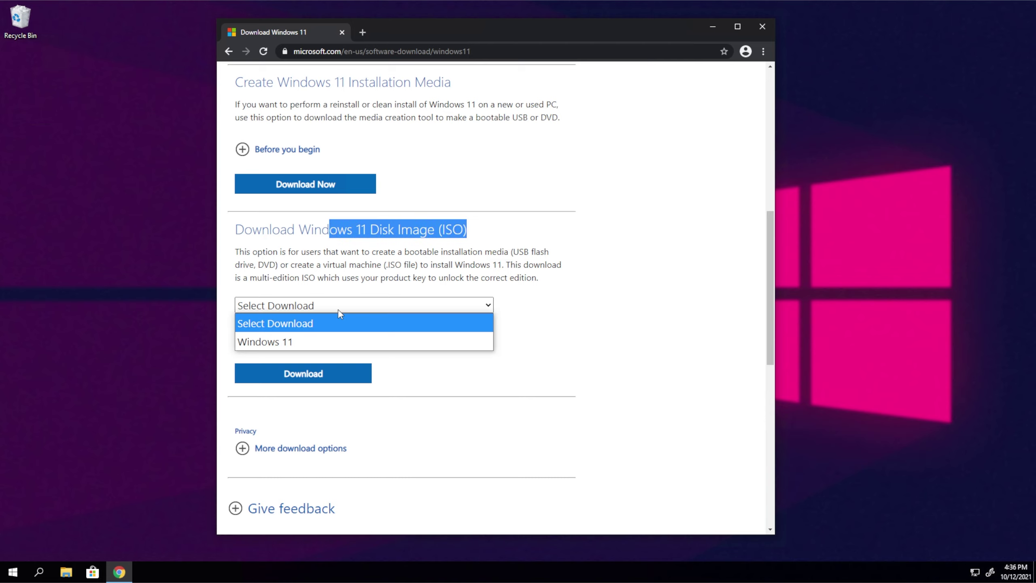
click(311, 345)
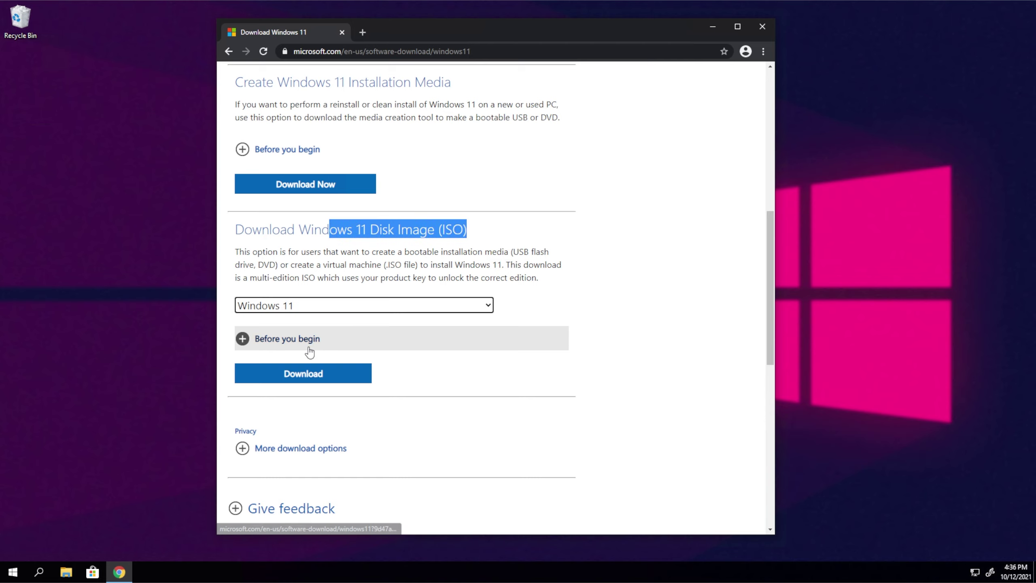
click(326, 375)
Choose English and download the 64-bit Win11_English_x64.iso, checking it on the downloads page.
scroll(347, 370, down, 5)
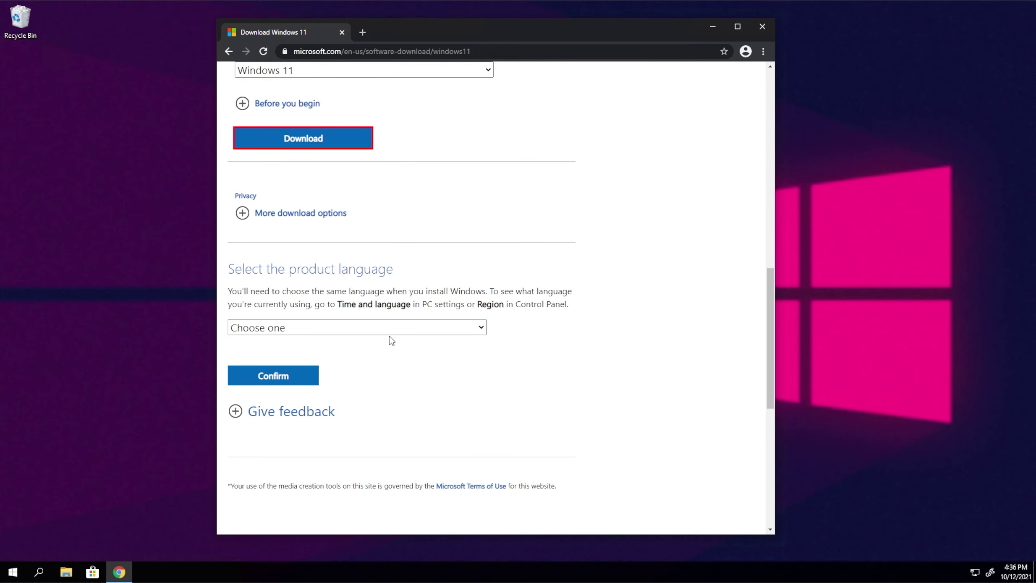
click(389, 329)
scroll(300, 147, down, 1)
click(280, 181)
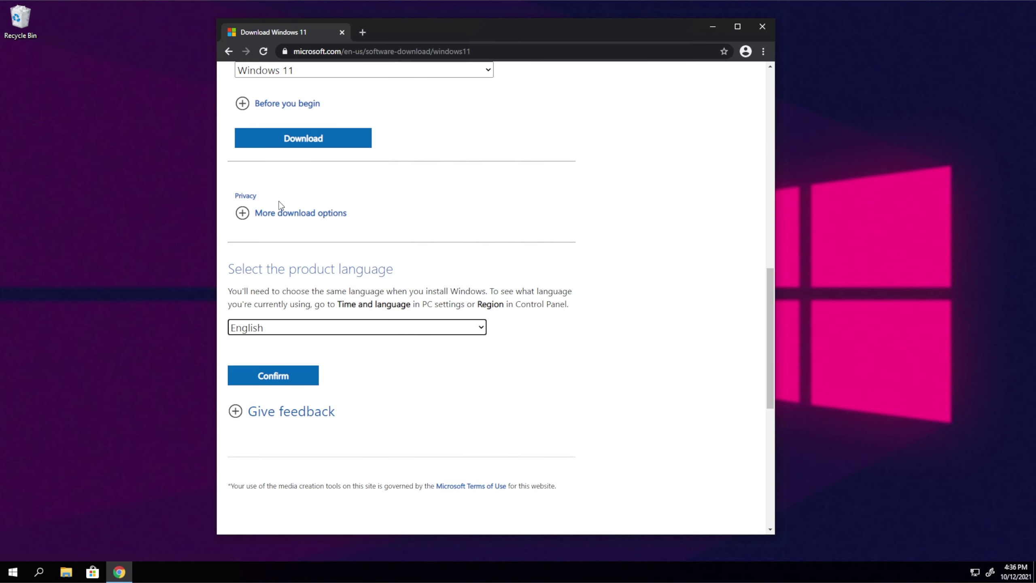
click(289, 374)
click(319, 153)
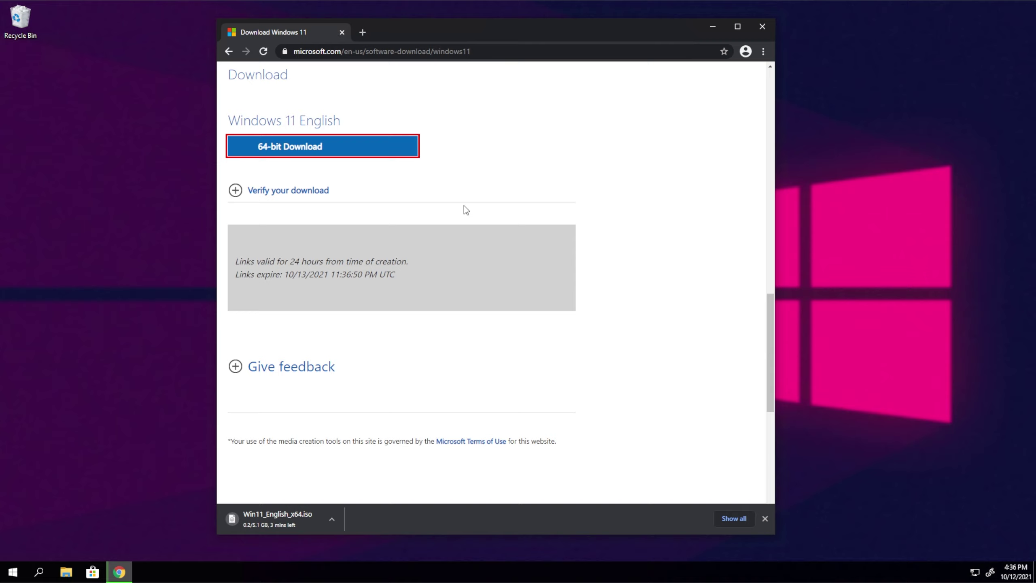
click(734, 519)
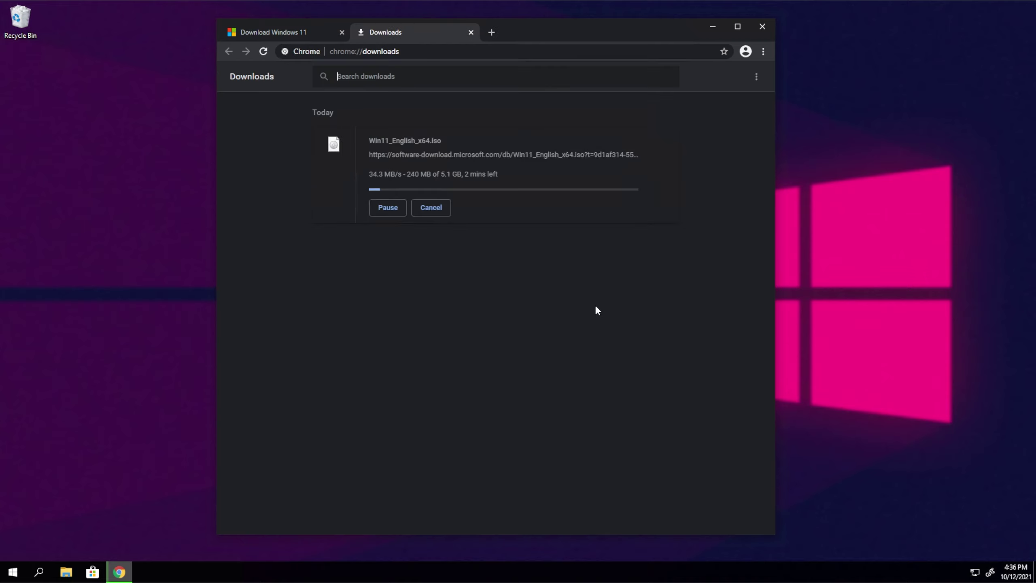
click(342, 30)
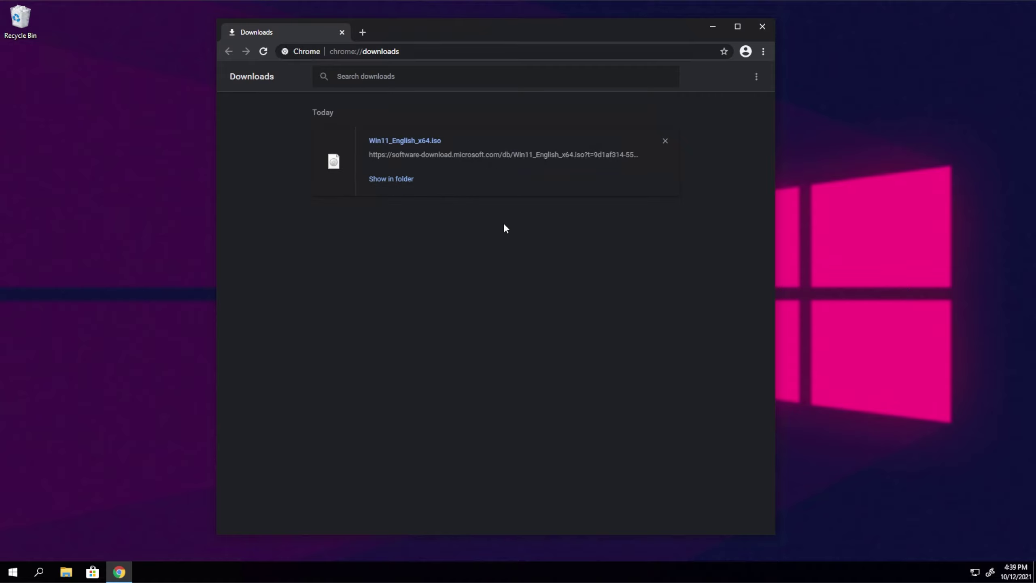
Close Chrome and mount the Windows 11 ISO from Downloads as a virtual drive.
click(405, 178)
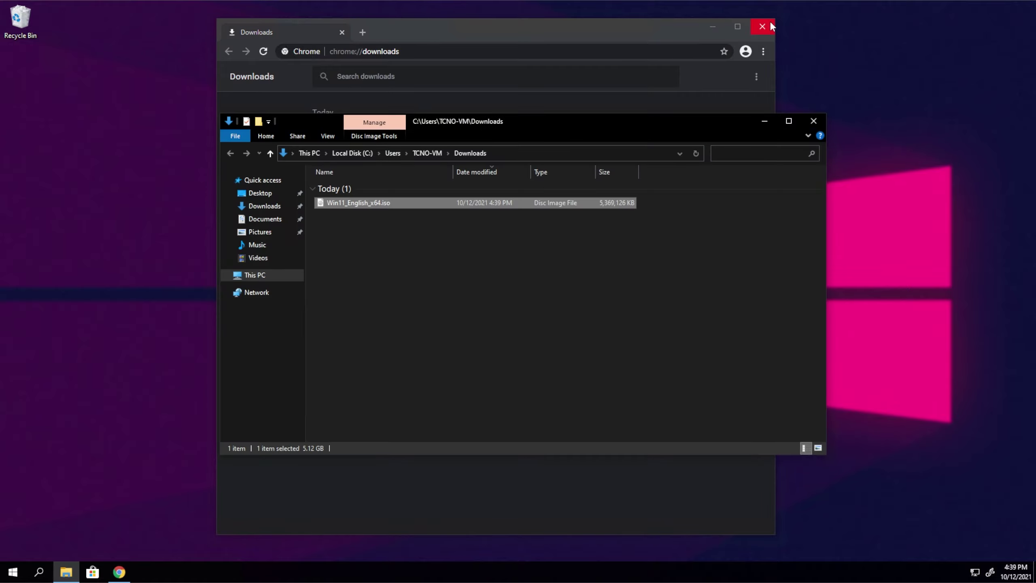
right_click(476, 202)
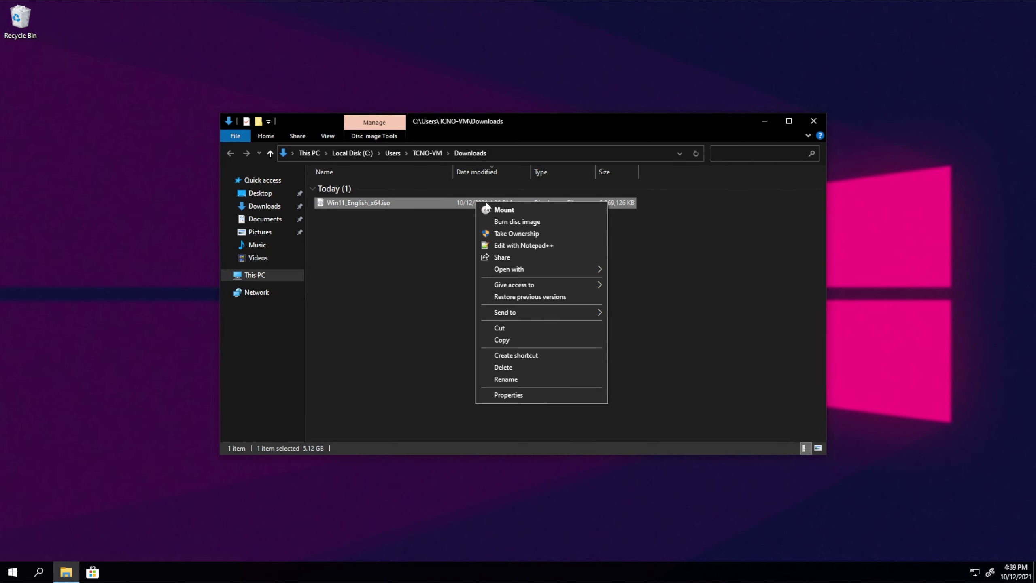
click(508, 209)
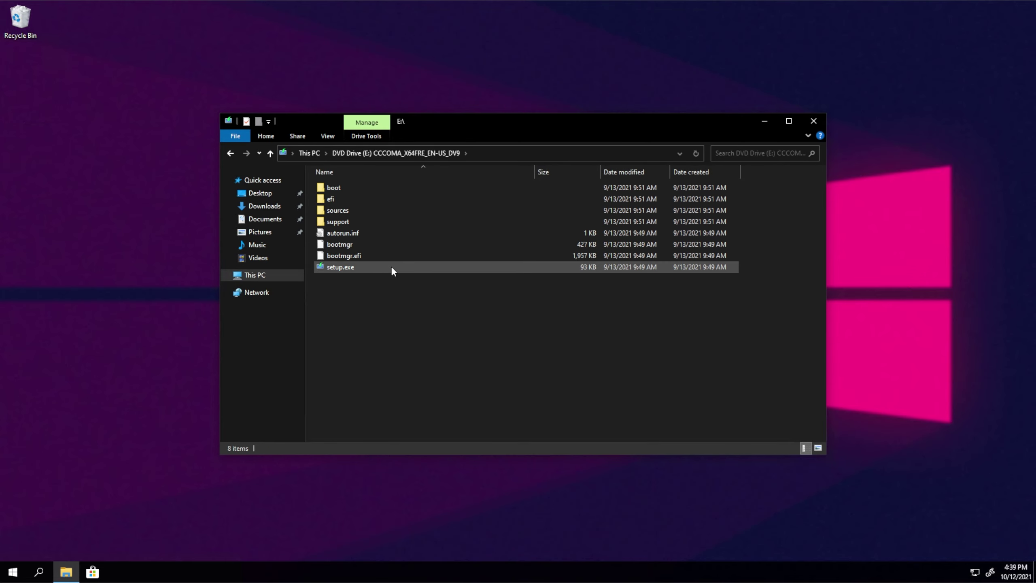
Launch setup.exe from the mounted drive, cancel it, and return to the drive's window.
double_click(388, 268)
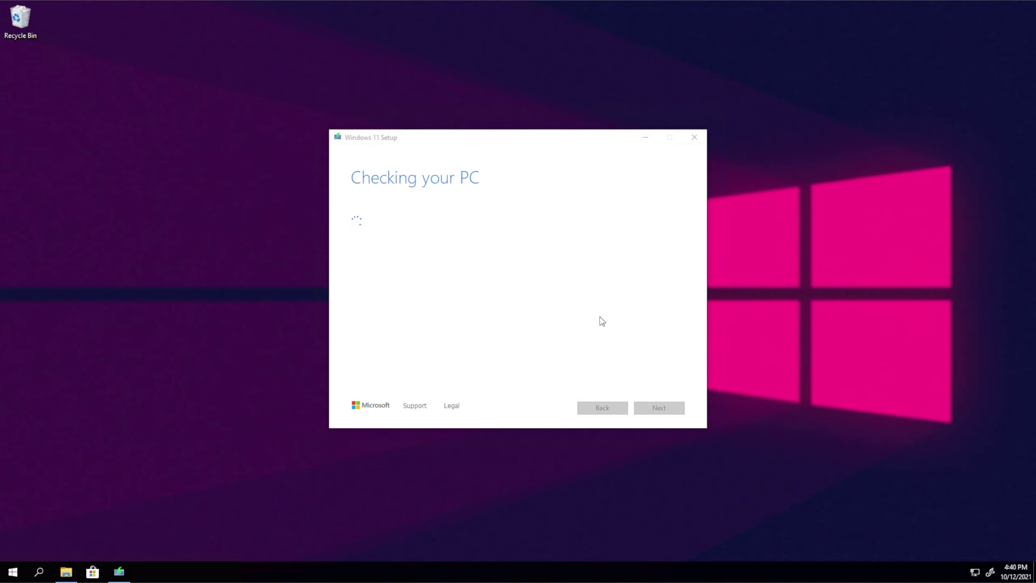
click(666, 415)
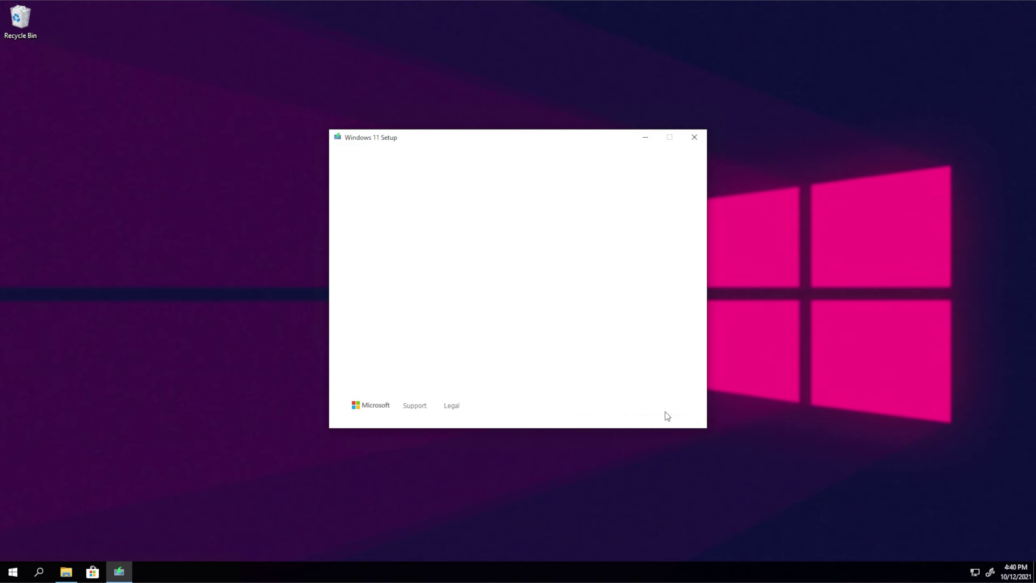
click(66, 572)
Create a New folder on the desktop and open it beside the drive window.
drag(541, 123, 556, 119)
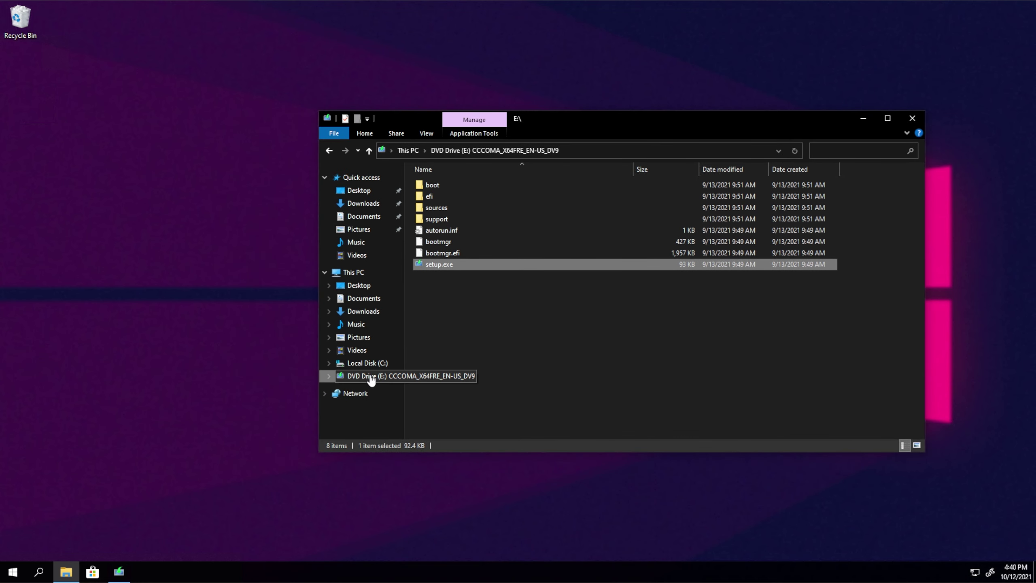
right_click(72, 325)
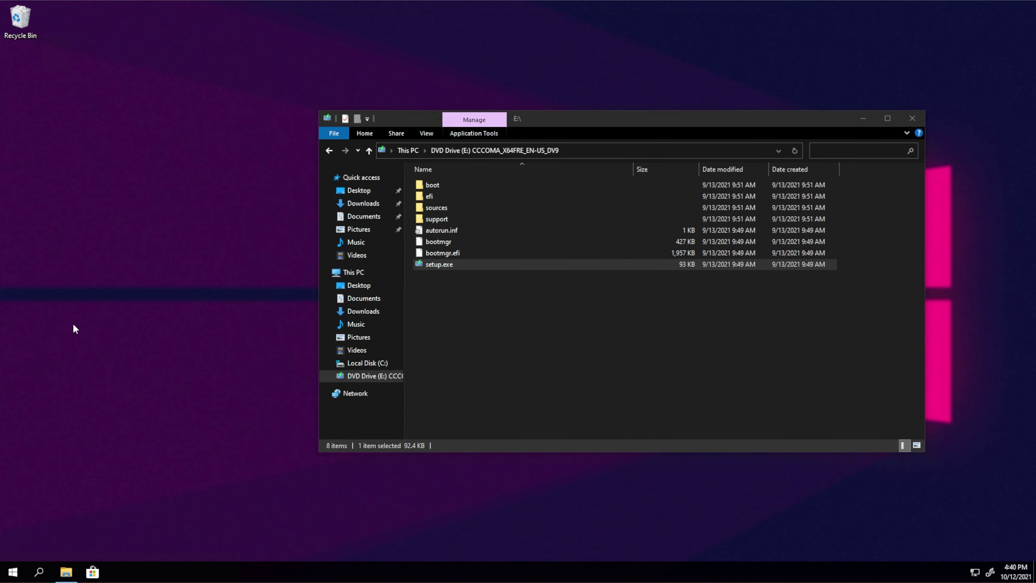
mouse_move(146, 415)
click(218, 411)
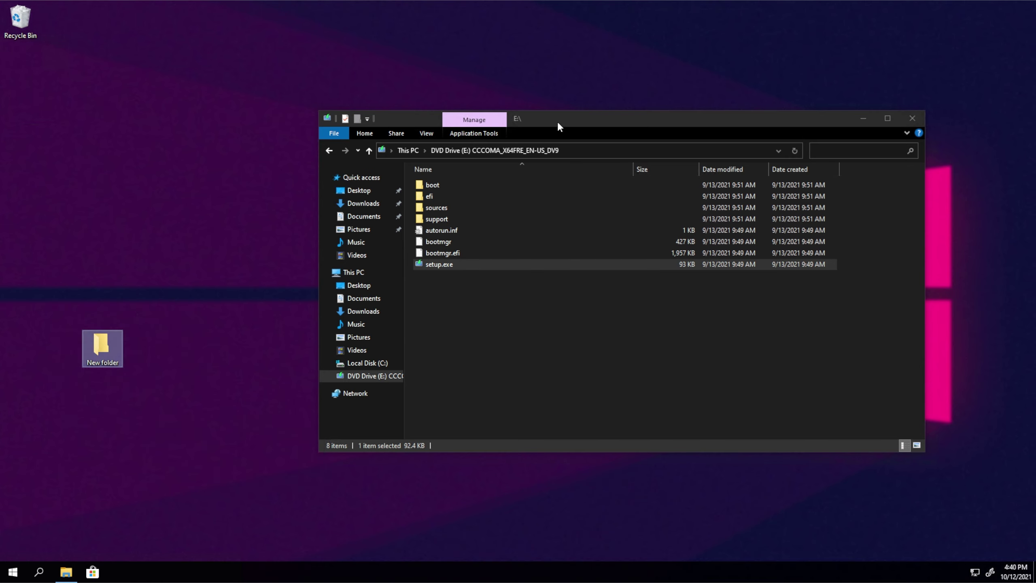
key(Return)
drag(673, 122, 349, 140)
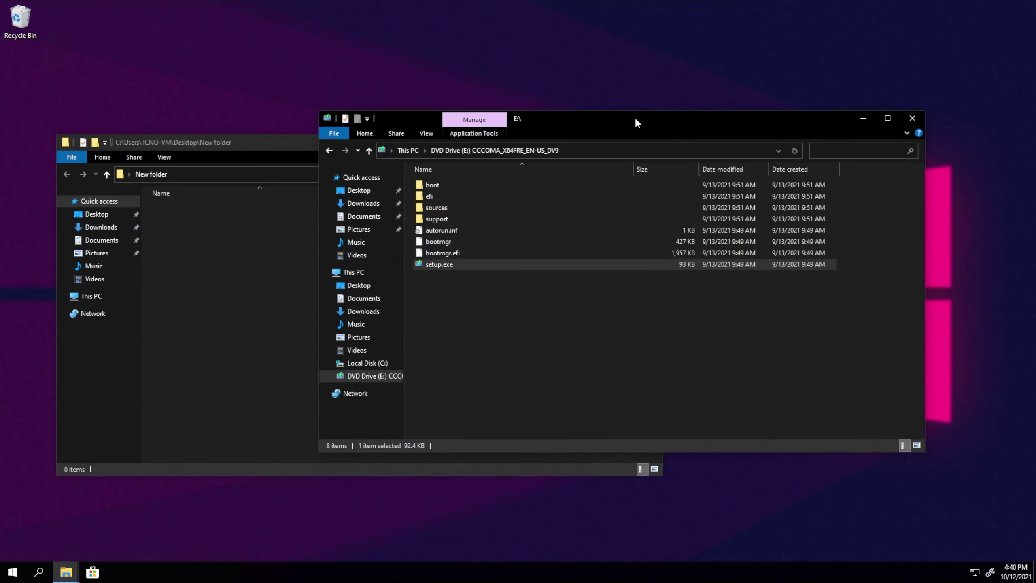
drag(634, 117, 766, 113)
Copy all eight items from the mounted drive into New folder and close the drive window.
drag(735, 294, 649, 168)
drag(649, 215, 317, 287)
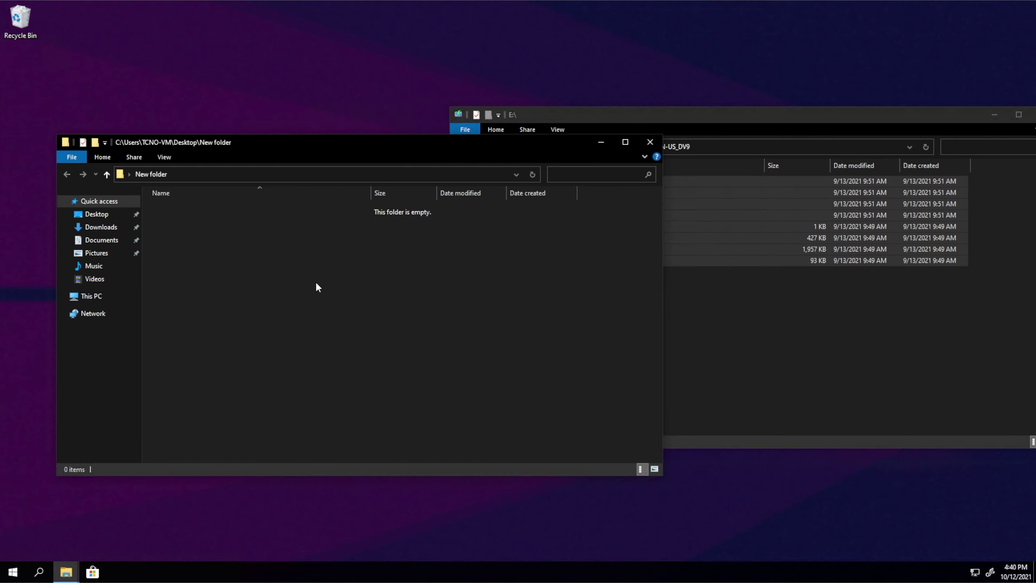
click(916, 116)
drag(915, 116, 817, 116)
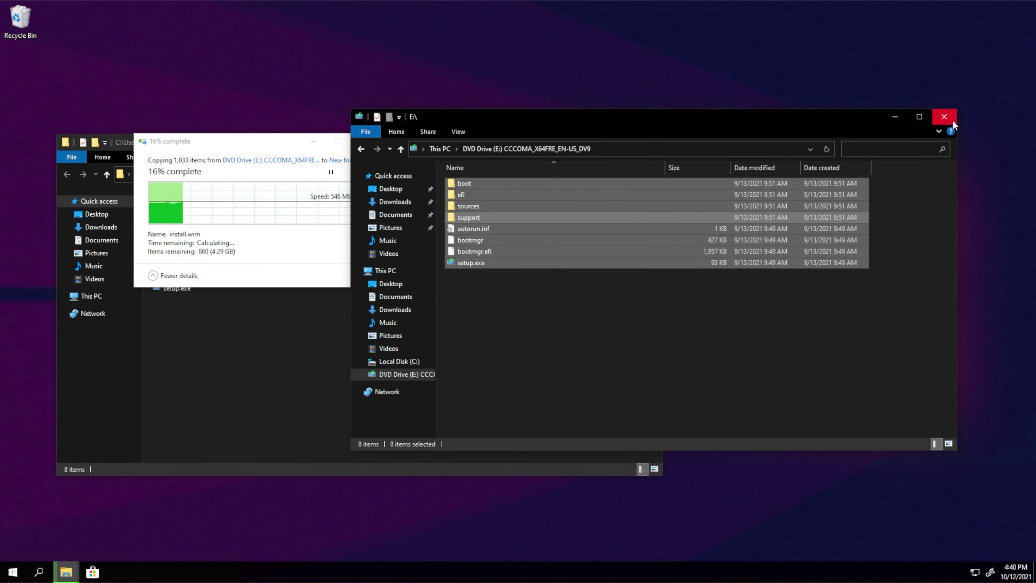
click(948, 115)
drag(300, 143, 561, 192)
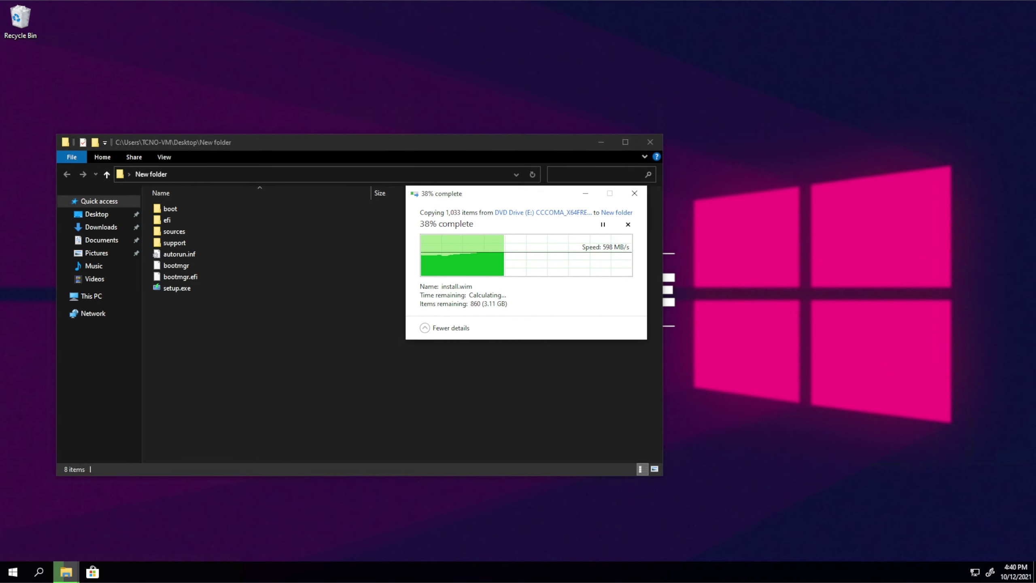
drag(531, 142, 653, 140)
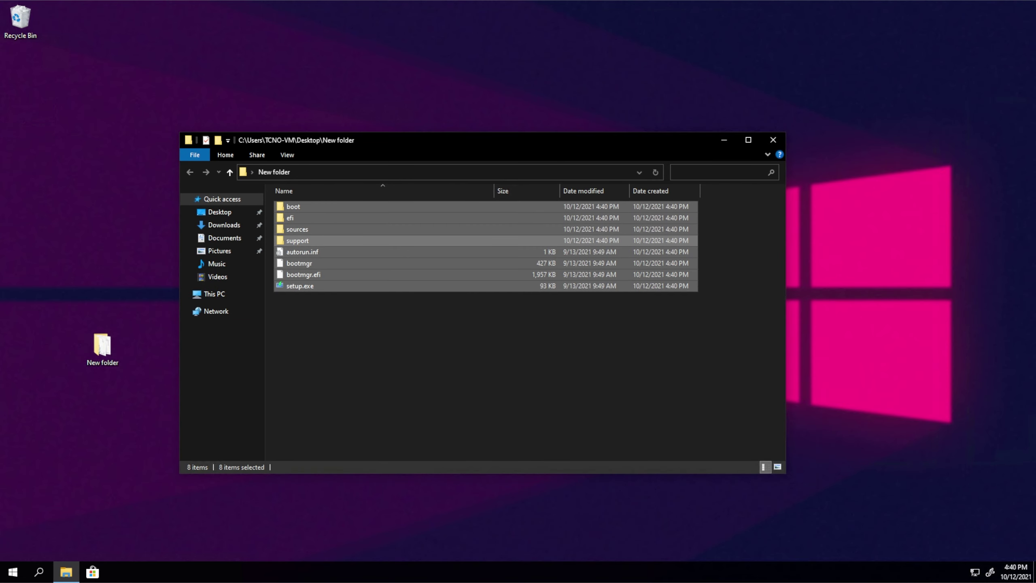
In the copied sources folder, choose Open with for appraiserres.dll and show the app list.
click(352, 229)
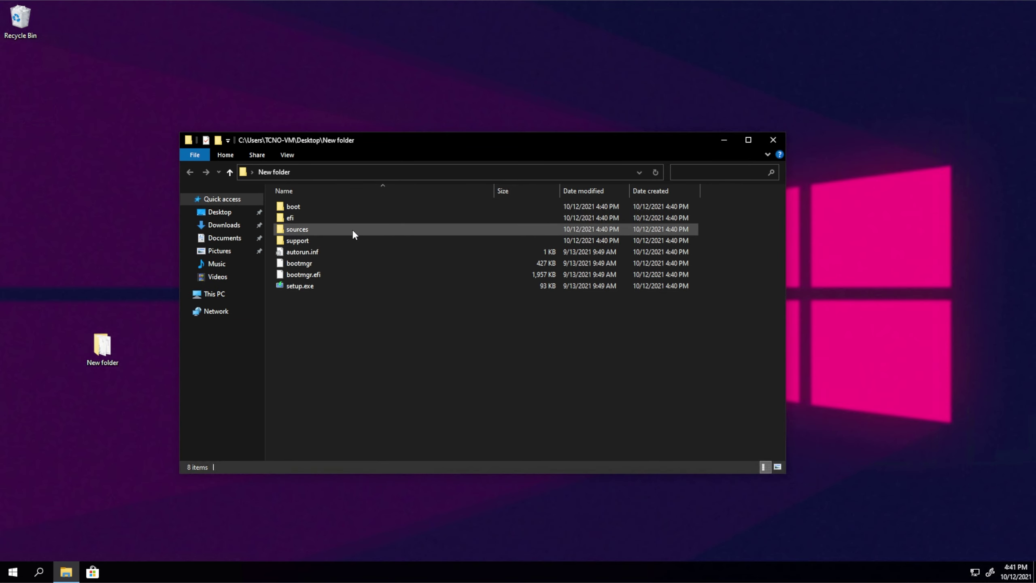
double_click(352, 230)
scroll(355, 233, down, 3)
scroll(356, 231, down, 3)
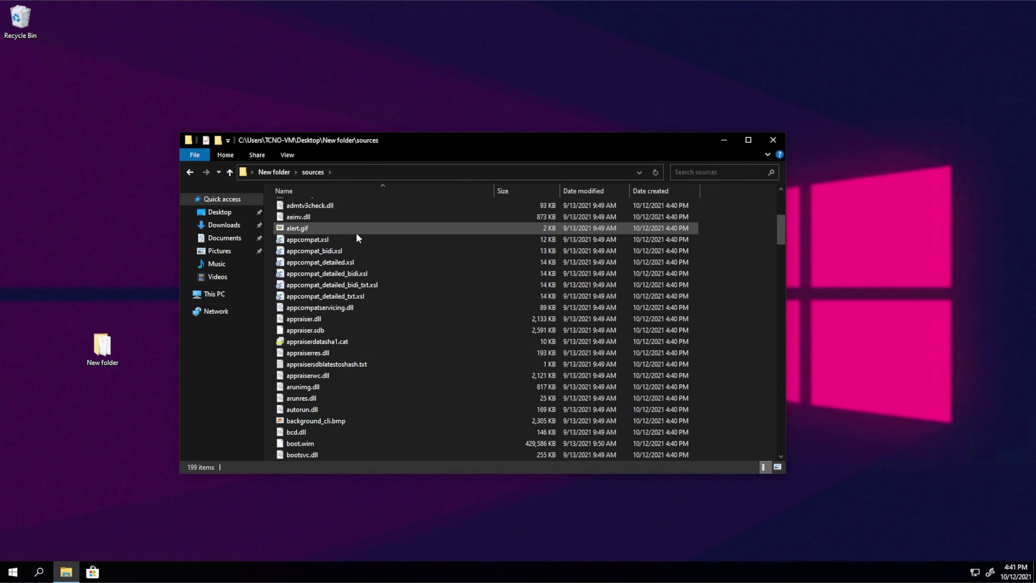
click(327, 354)
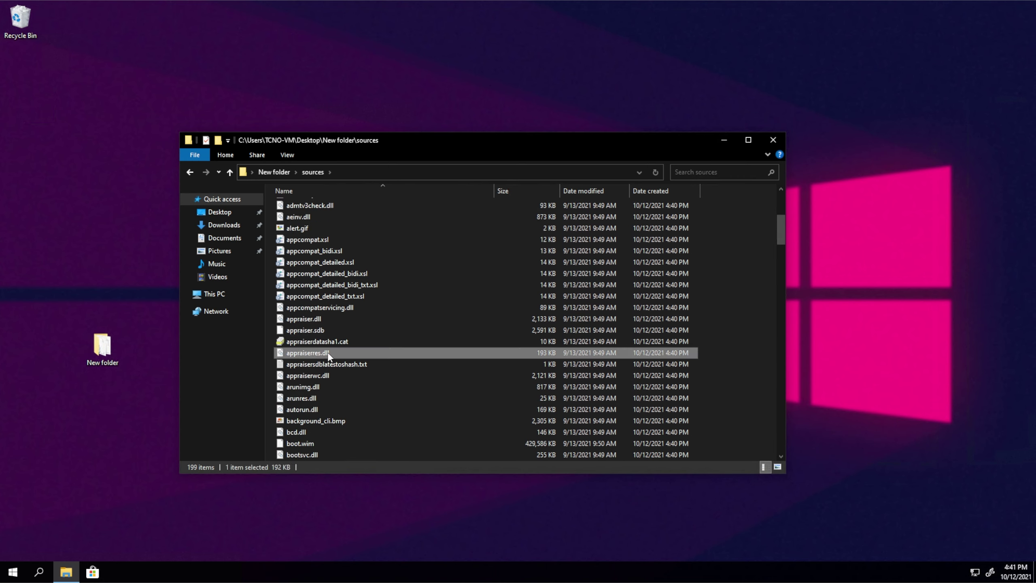
right_click(548, 353)
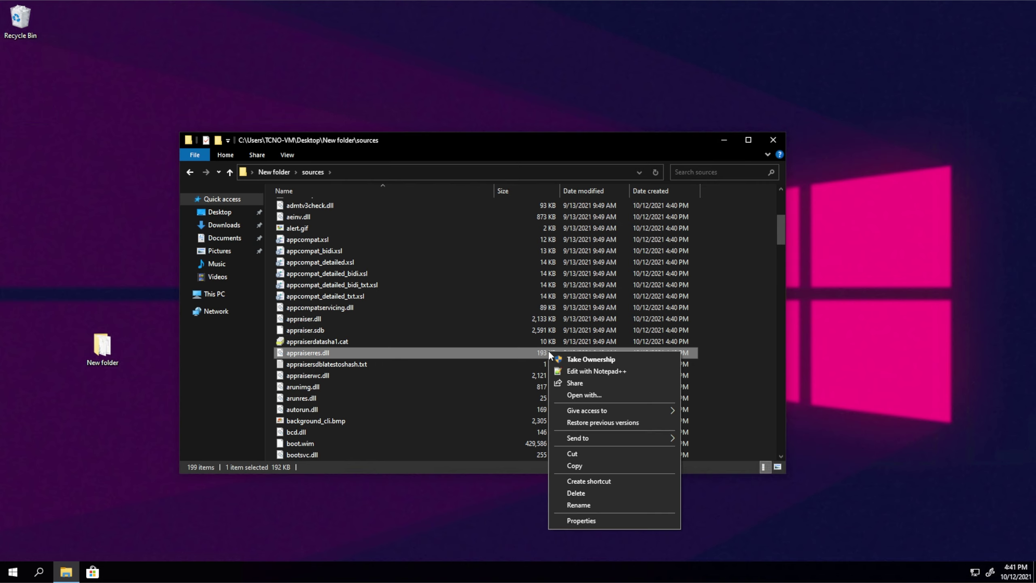
click(579, 393)
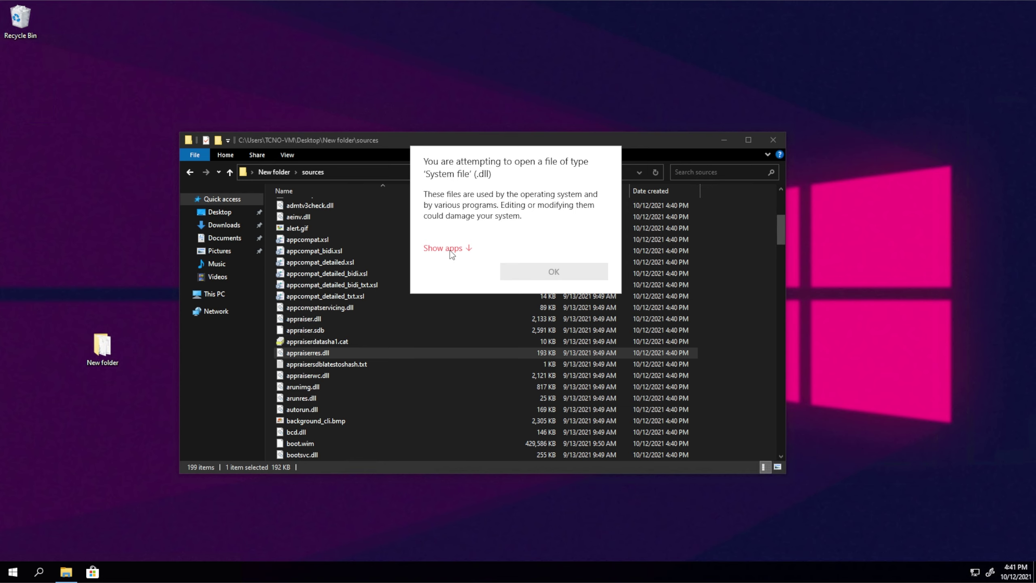
click(451, 251)
Open appraiserres.dll in Notepad and search for tpm with Wrap around enabled.
double_click(465, 306)
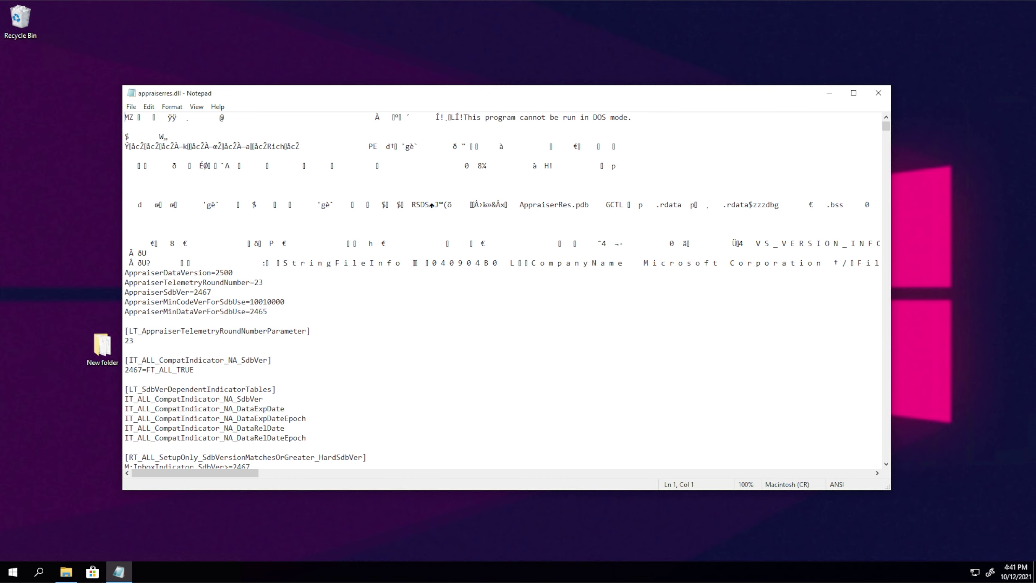
click(608, 300)
key(ctrl+f)
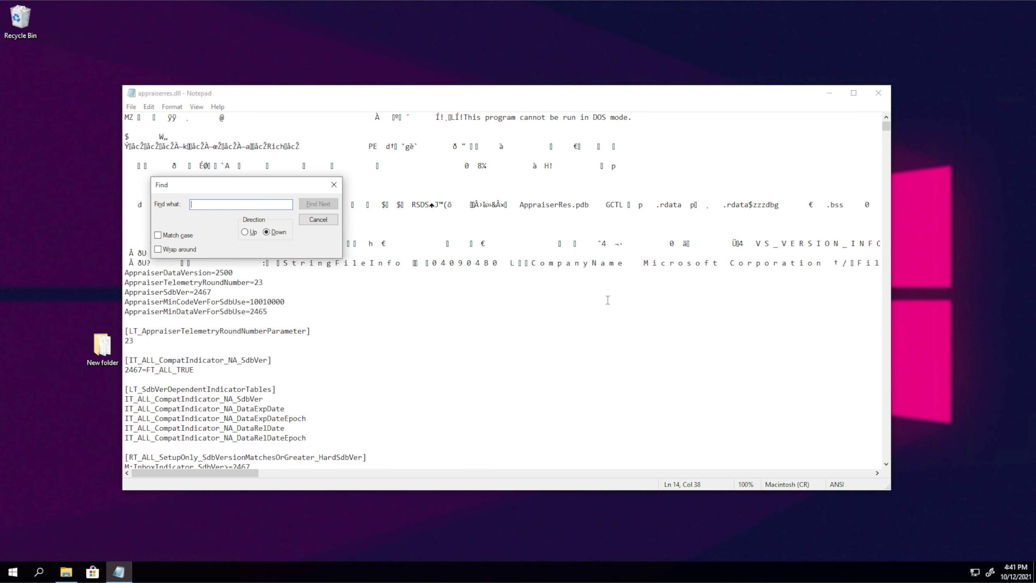
text(tpm)
click(187, 251)
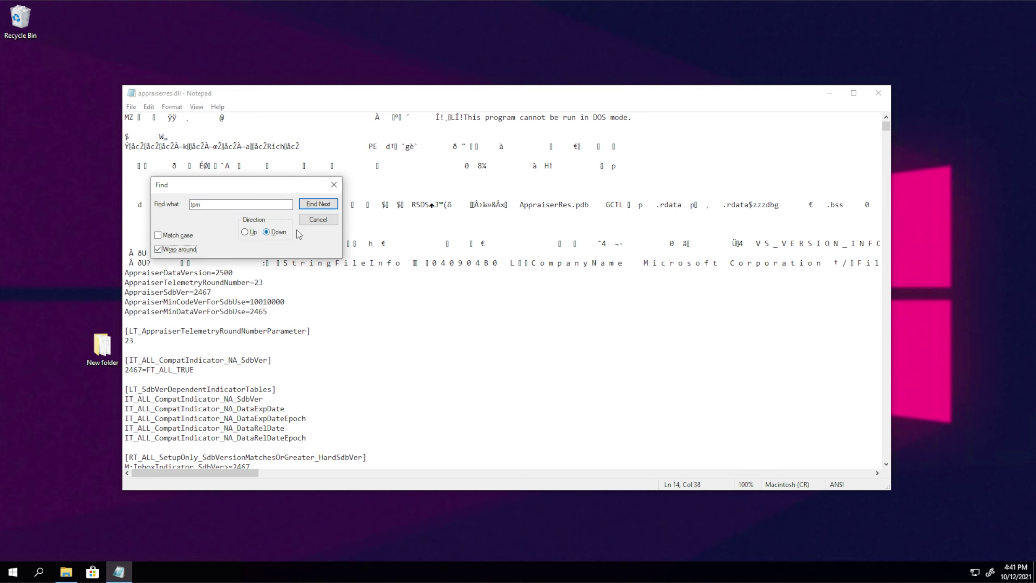
click(321, 204)
Delete the TpmVersion asset type section and the SubBucket_124 TPM section.
scroll(354, 344, down, 2)
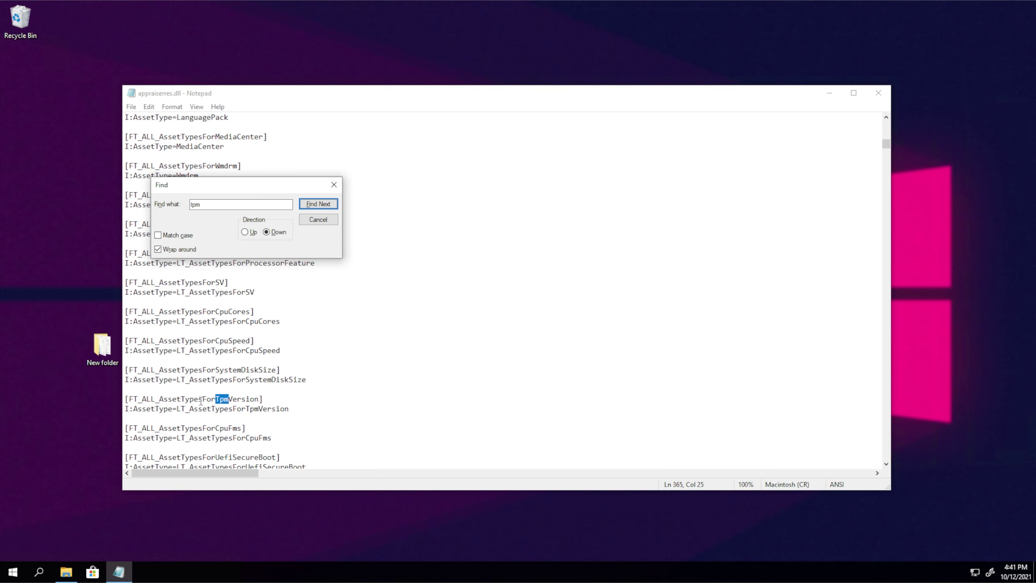
drag(305, 408, 297, 388)
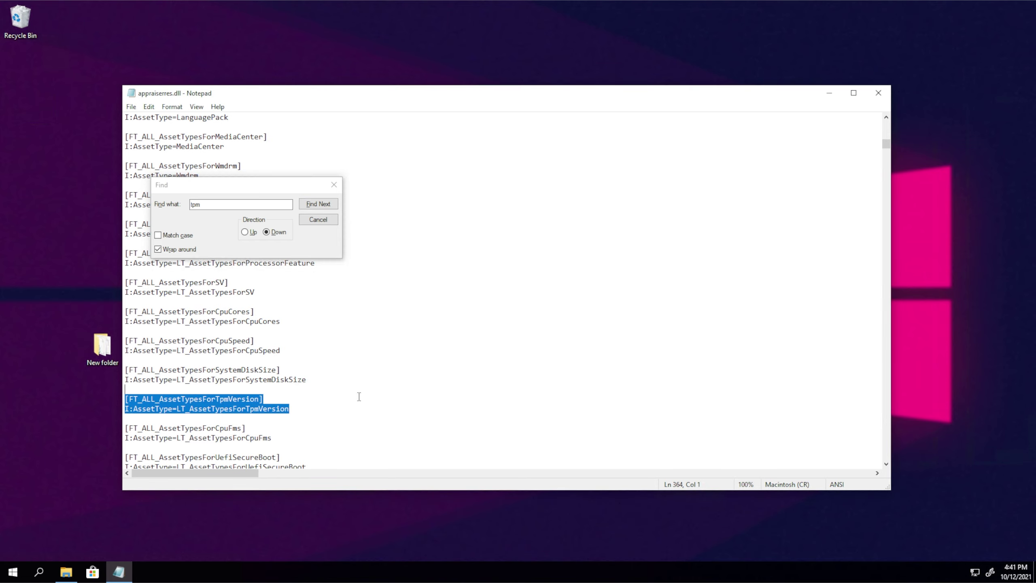
key(BackSpace)
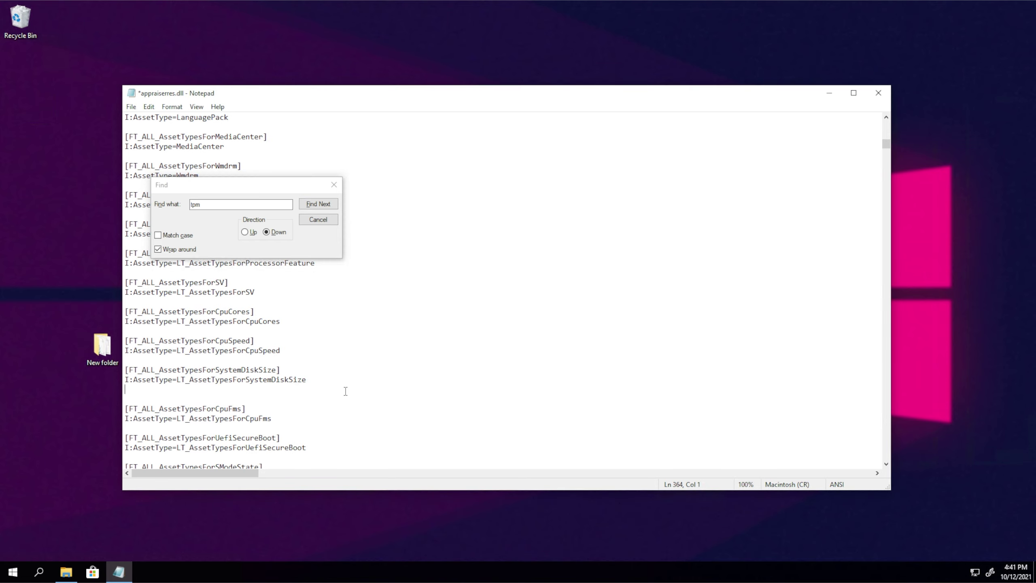
key(BackSpace)
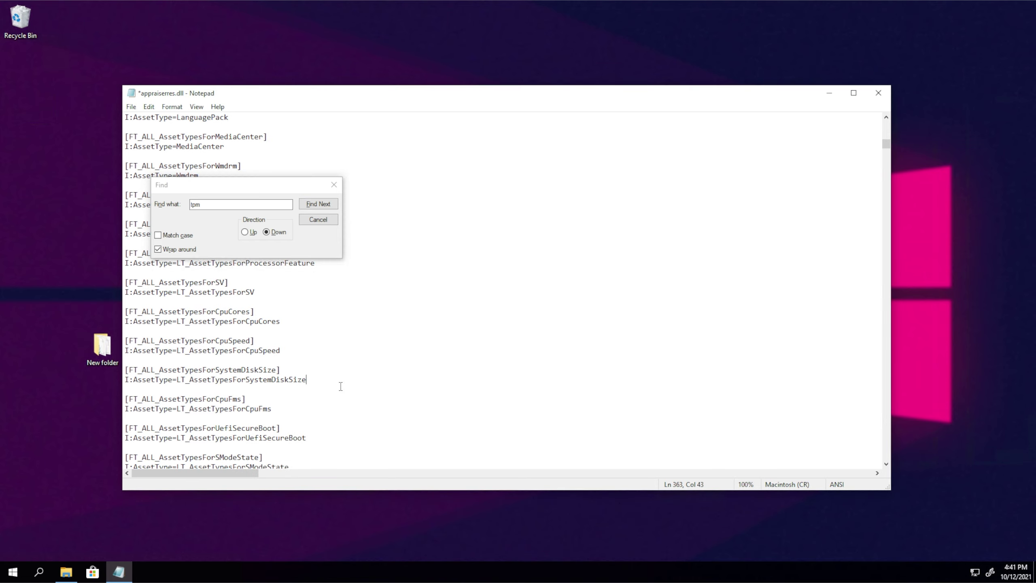
click(311, 205)
scroll(300, 404, down, 2)
drag(299, 400, 304, 382)
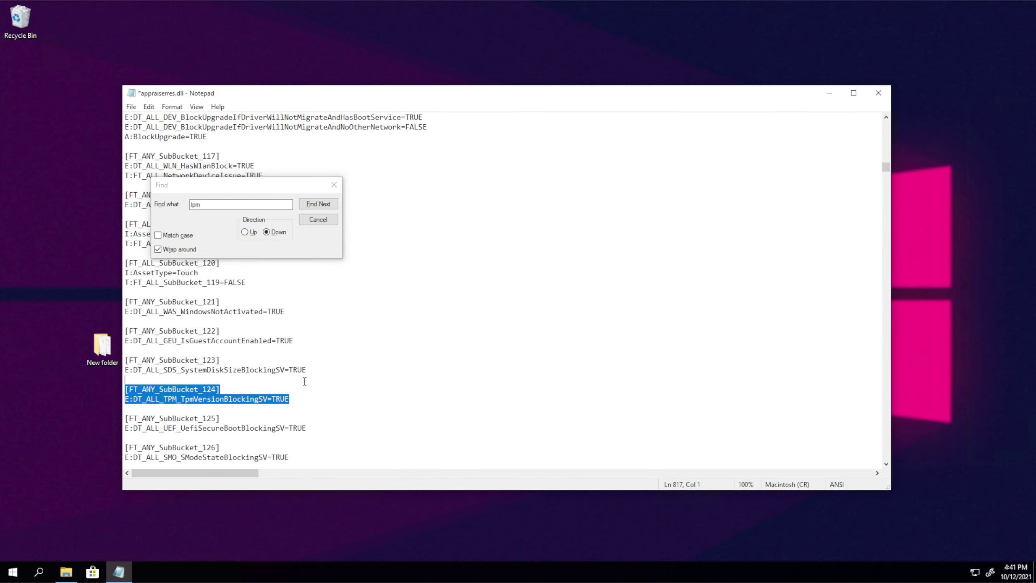
key(BackSpace)
key(BackSpace)
Delete the BlockedByTpmVersion section and two TpmVersion lines.
click(318, 204)
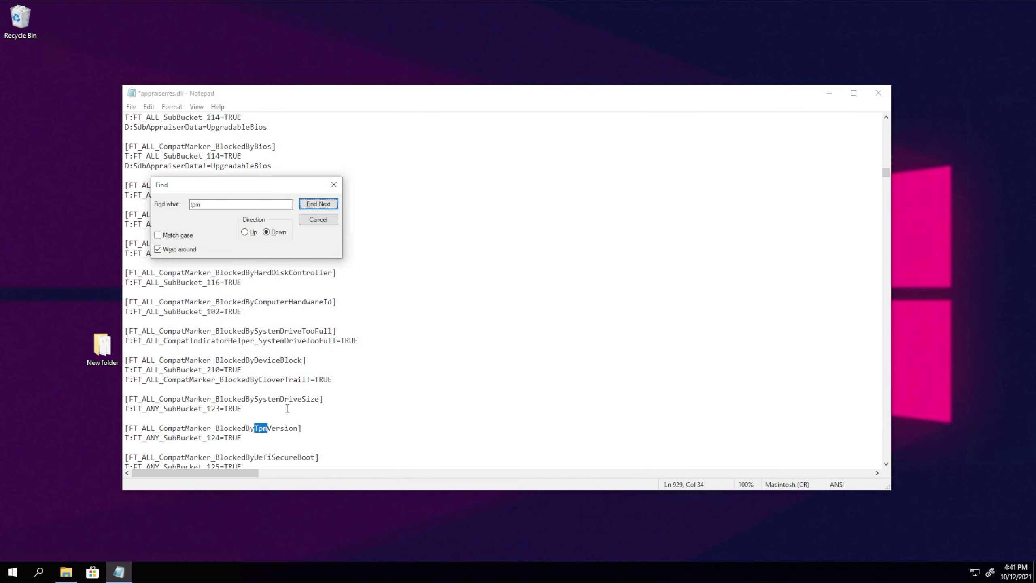
drag(242, 442, 125, 427)
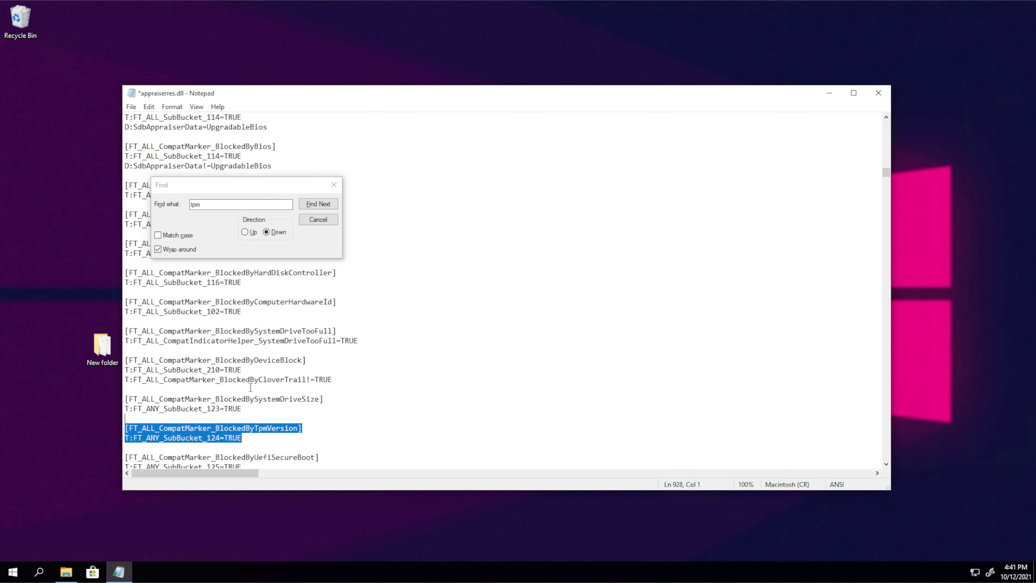
key(BackSpace)
key(BackSpace)
scroll(321, 266, down, 1)
click(318, 203)
scroll(245, 347, down, 2)
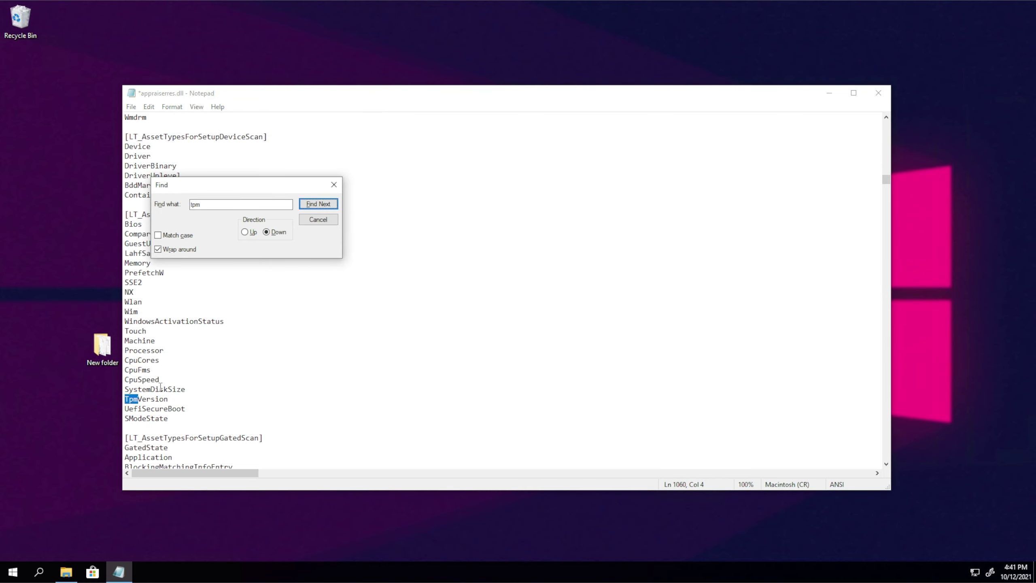
shift+click(185, 401)
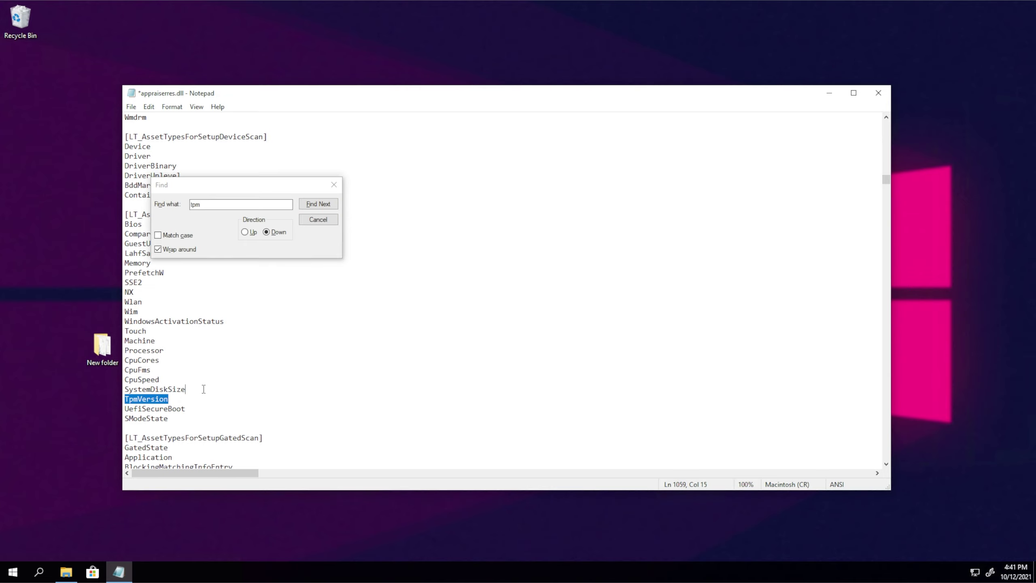
key(BackSpace)
key(BackSpace)
click(318, 204)
scroll(227, 387, down, 1)
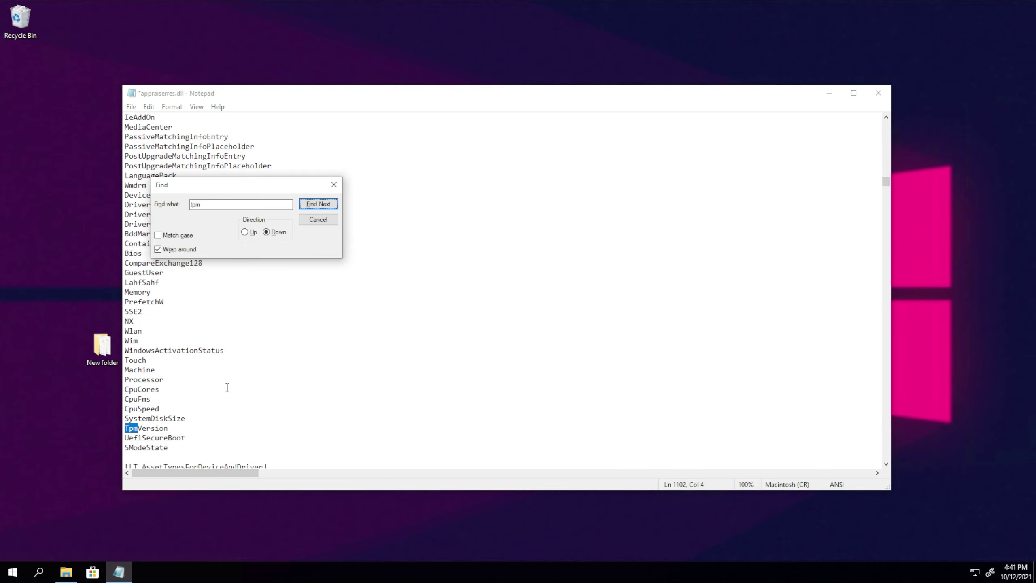
shift+click(176, 431)
key(BackSpace)
key(BackSpace)
Delete the TPM abbreviation line and the LT_TpmInvalidStates block.
click(318, 204)
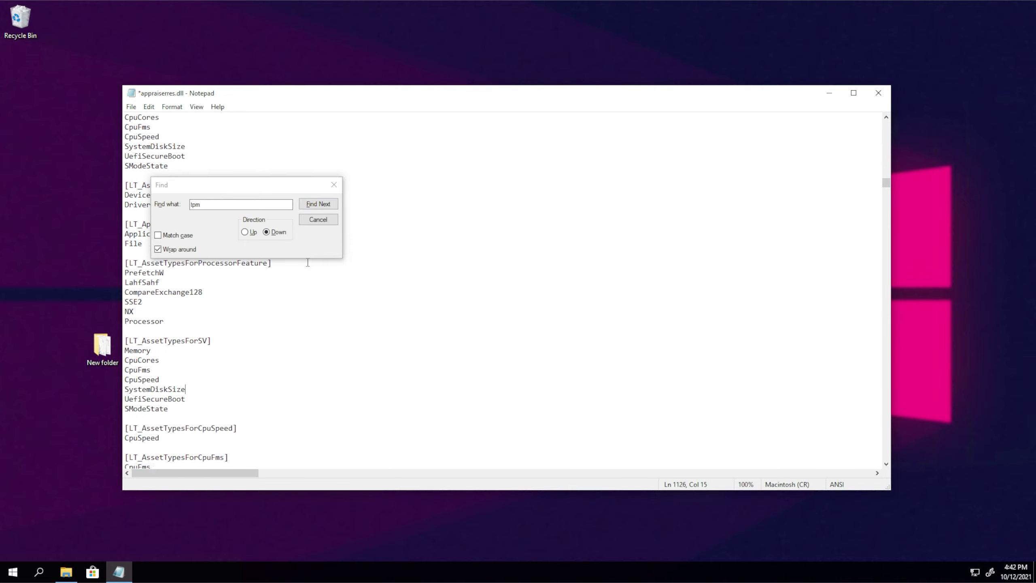
click(318, 204)
click(318, 203)
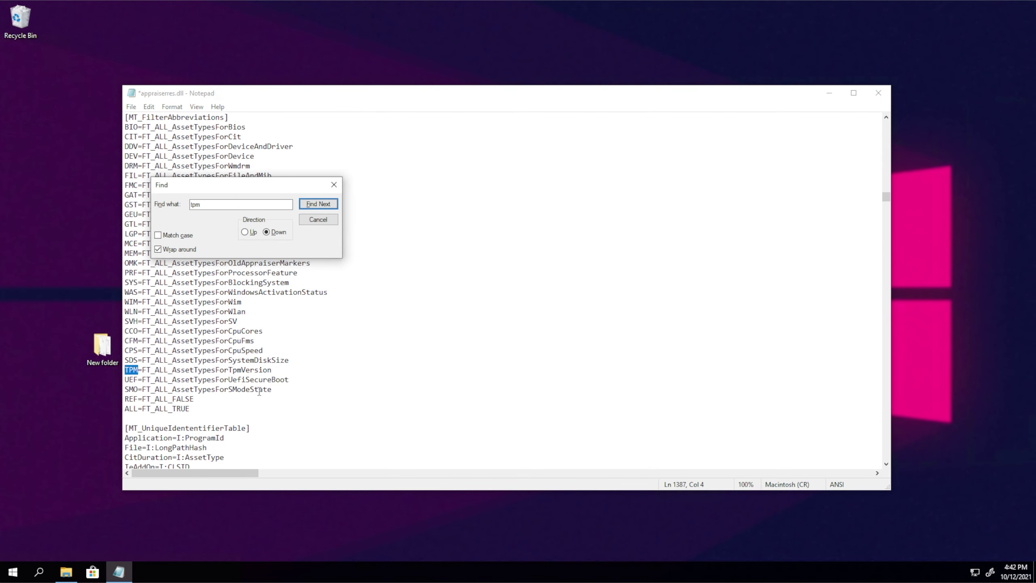
drag(314, 369, 315, 362)
key(BackSpace)
click(318, 204)
click(318, 203)
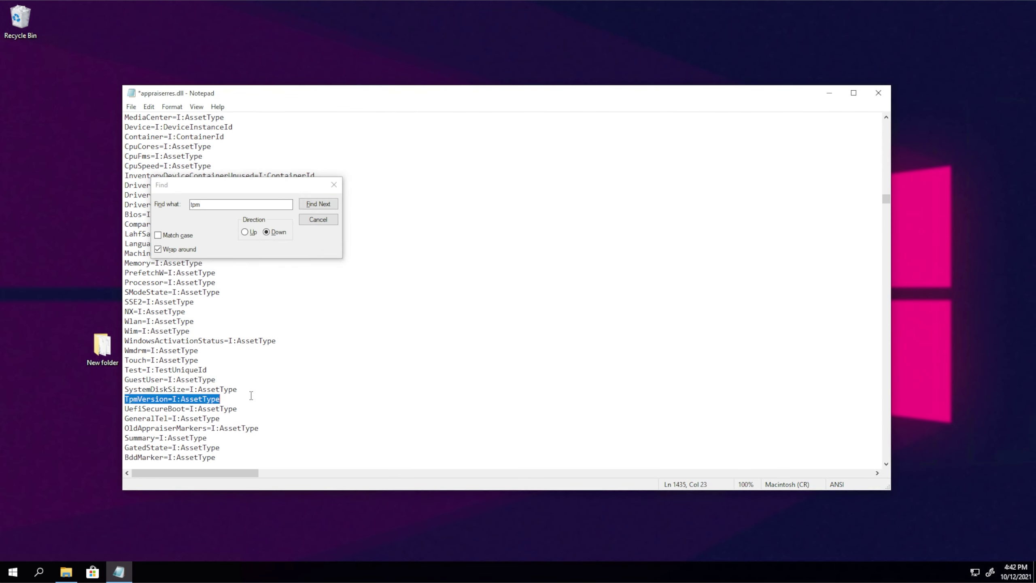
scroll(304, 343, down, 2)
drag(242, 419, 241, 388)
key(BackSpace)
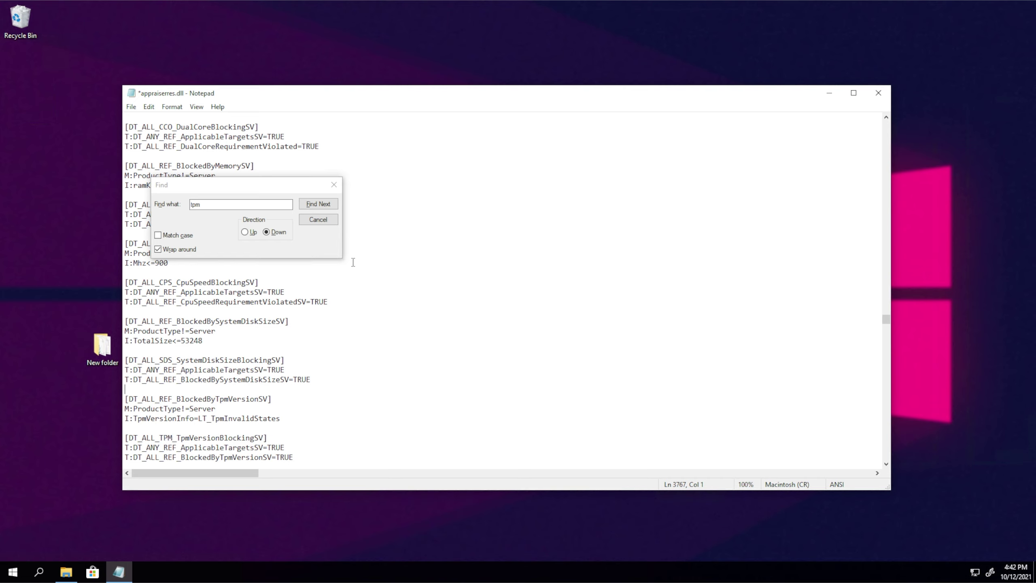
Remove the BlockedByTpmVersionSV and TpmVersionSVSetup sections until no tpm matches remain.
click(318, 203)
drag(281, 418, 269, 395)
key(ctrl+v)
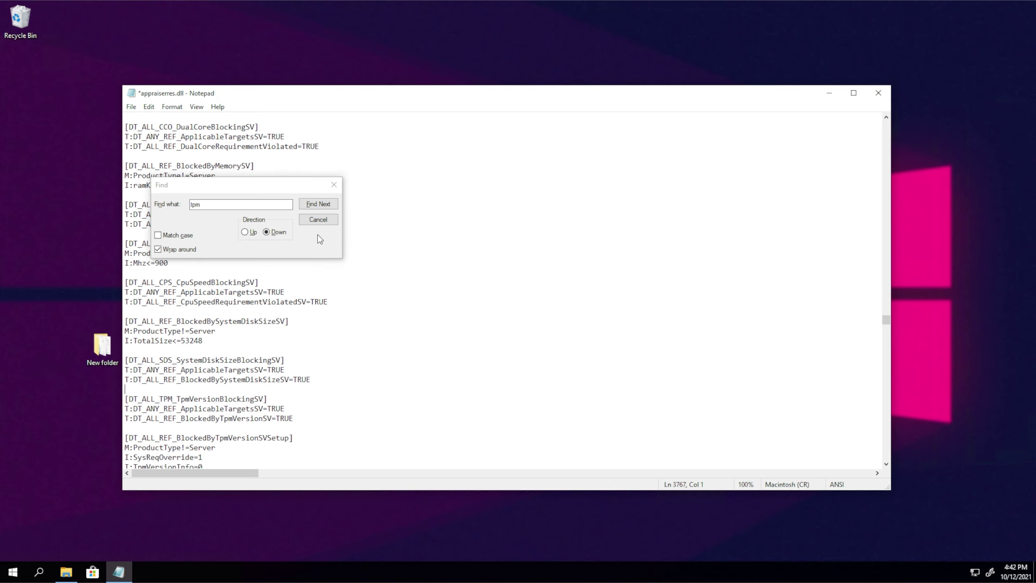
click(318, 204)
drag(200, 434, 125, 389)
key(BackSpace)
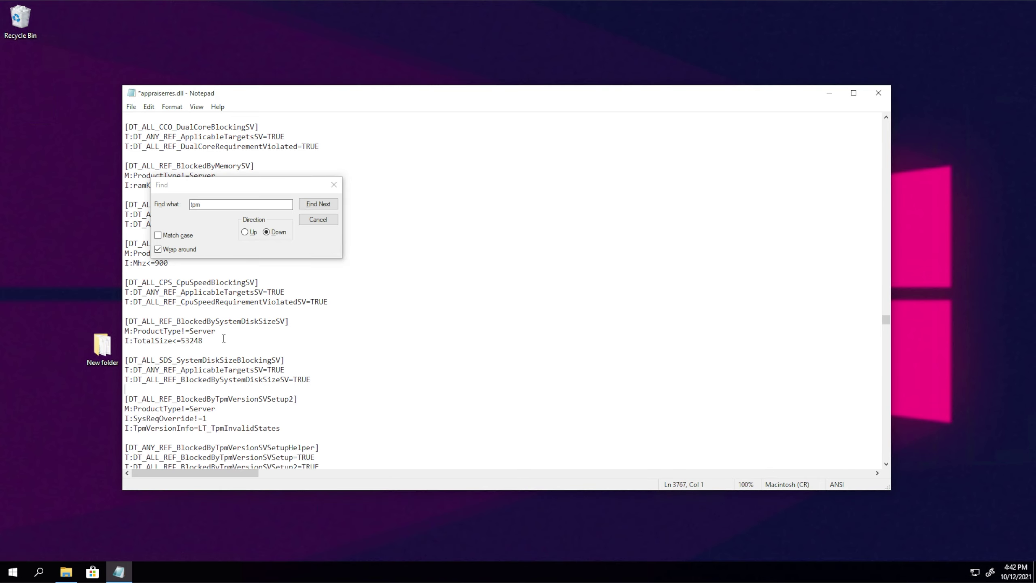
click(308, 209)
key(Return)
key(Return)
key(Return)
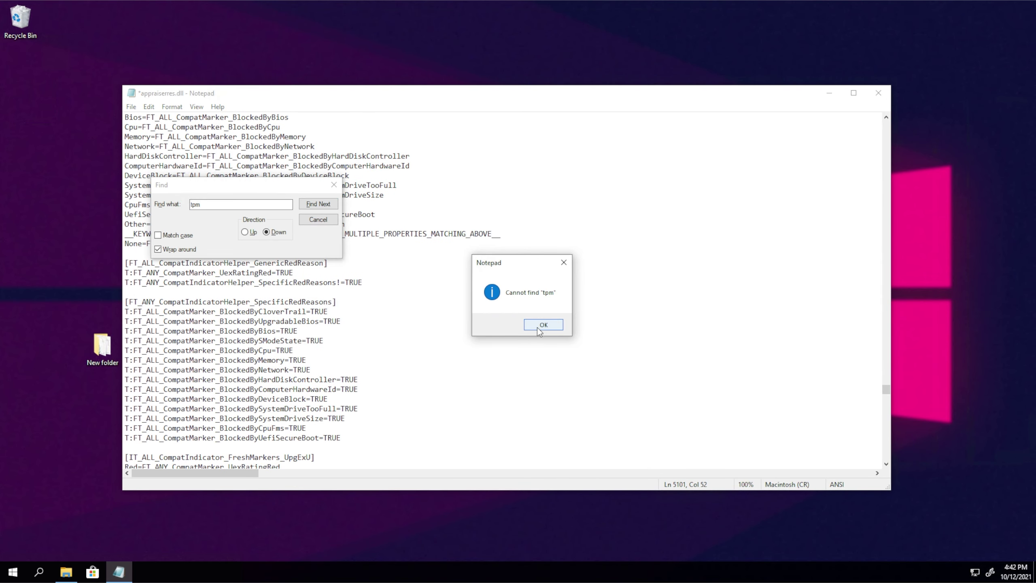
Search appraiserres.dll for amd64 and enlarge Notepad to show the CPU blocking entries.
click(537, 328)
click(538, 331)
click(285, 190)
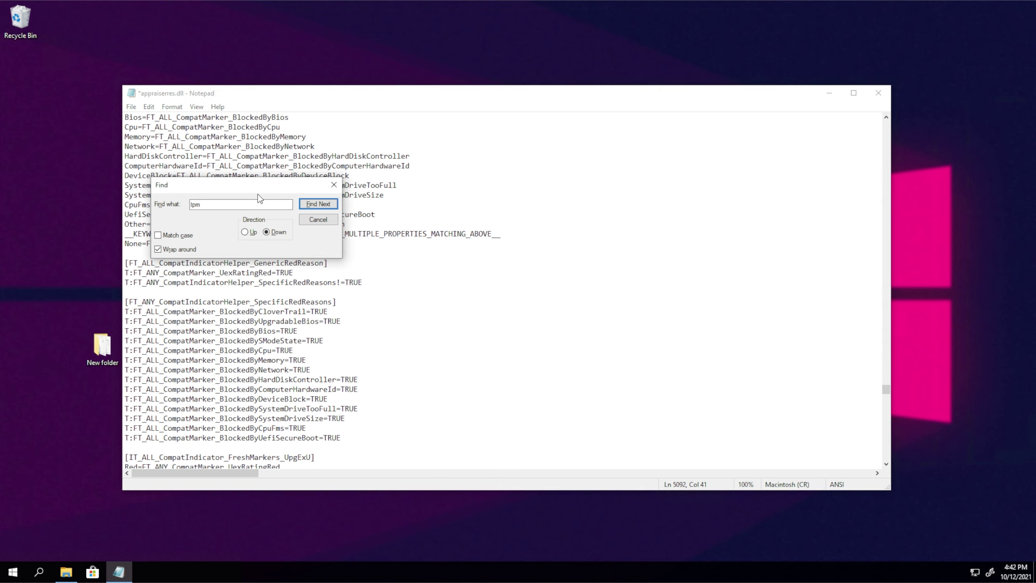
drag(285, 190, 524, 266)
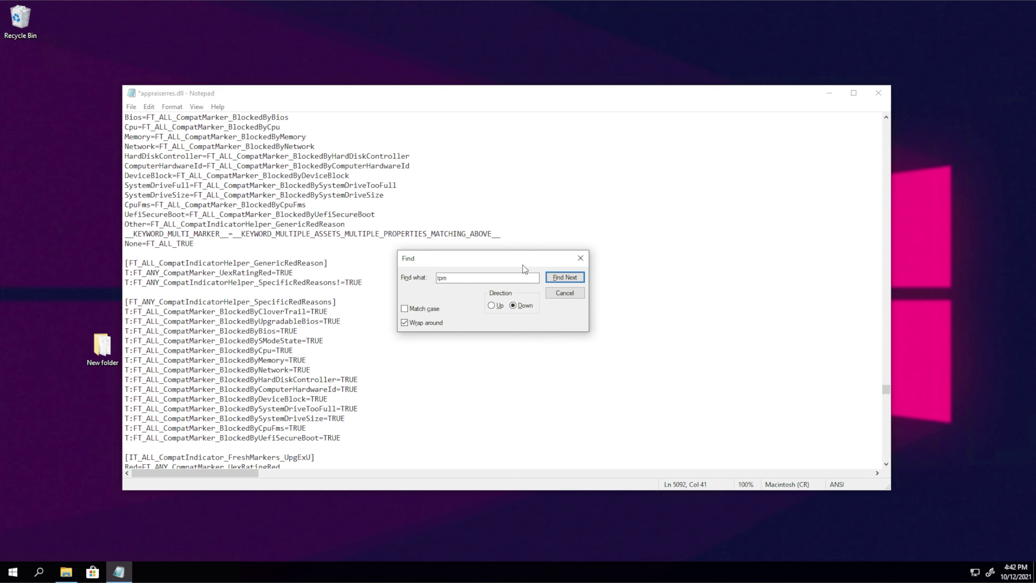
double_click(512, 276)
text(amd64)
key(Return)
scroll(294, 230, up, 2)
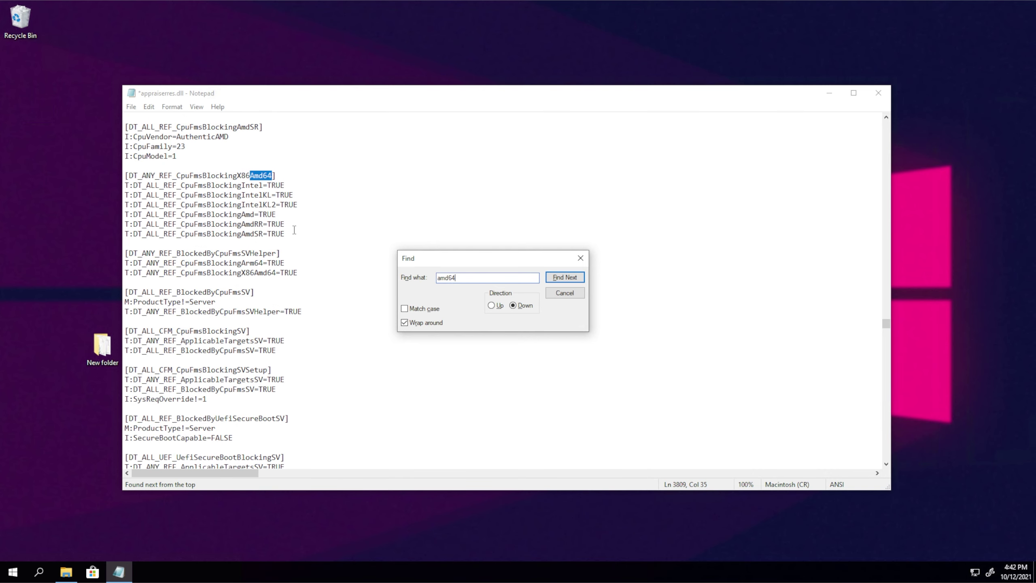
drag(294, 85, 293, 12)
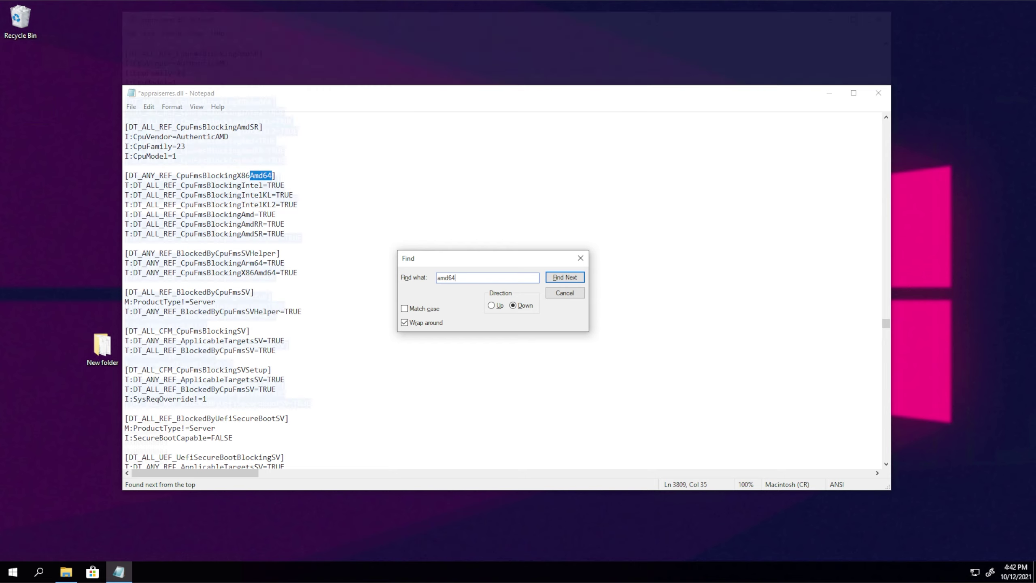
Change the TRUE values in the CpuFms blocking entries to FALSE.
drag(311, 403, 124, 101)
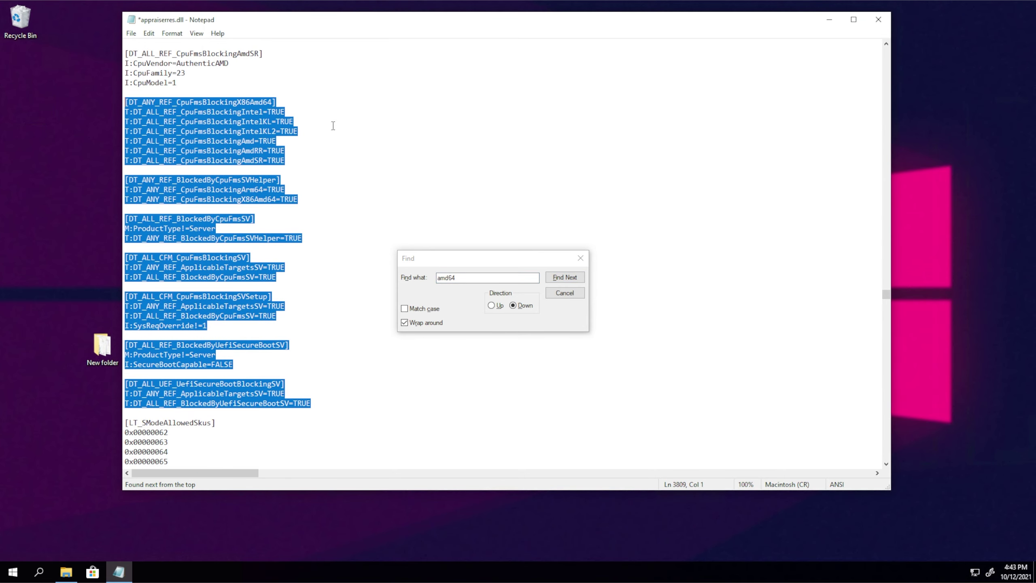
click(288, 130)
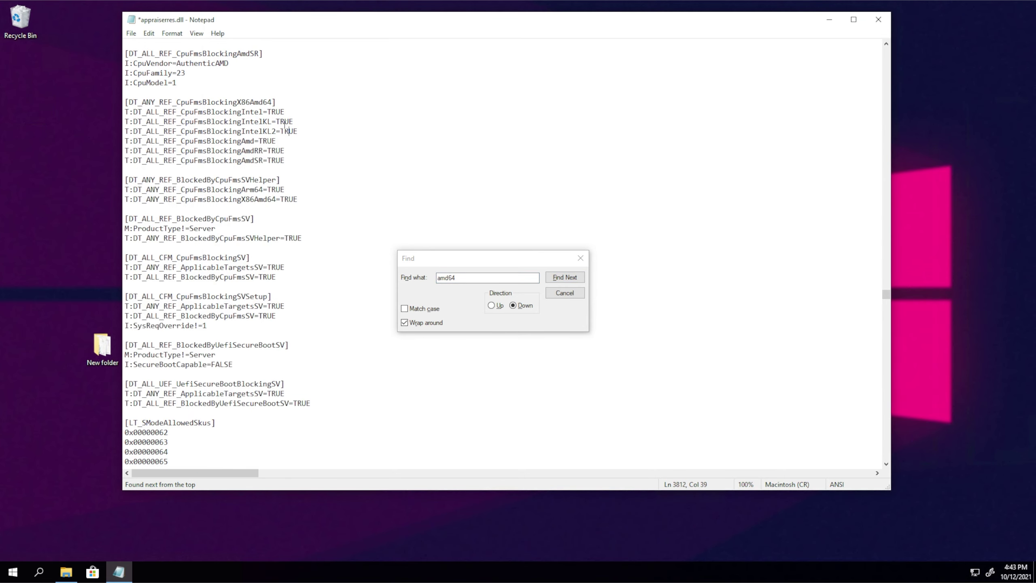
drag(267, 111, 289, 111)
text(FALSE)
drag(276, 121, 302, 200)
text(FALSEFALSEFALSEFALSEFALSEFALSEFALSE)
drag(284, 238, 302, 239)
text(FALSE)
drag(267, 268, 284, 268)
text(FALSE)
text(FALSE)
drag(258, 277, 284, 306)
text(FALSE)
Save appraiserres.dll, close Notepad, and launch setup.exe from New folder.
click(580, 258)
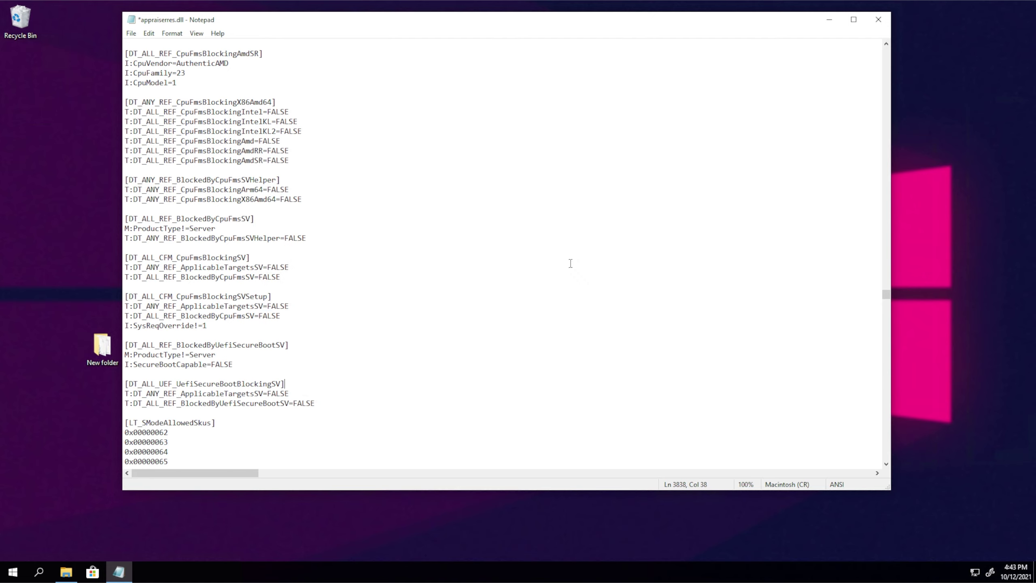
click(494, 276)
key(ctrl+s)
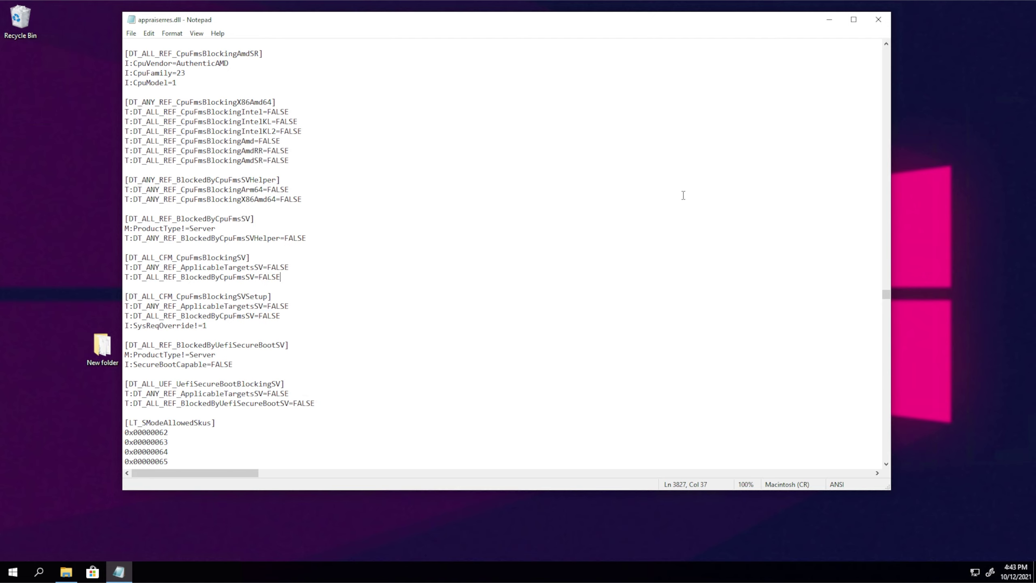
click(878, 19)
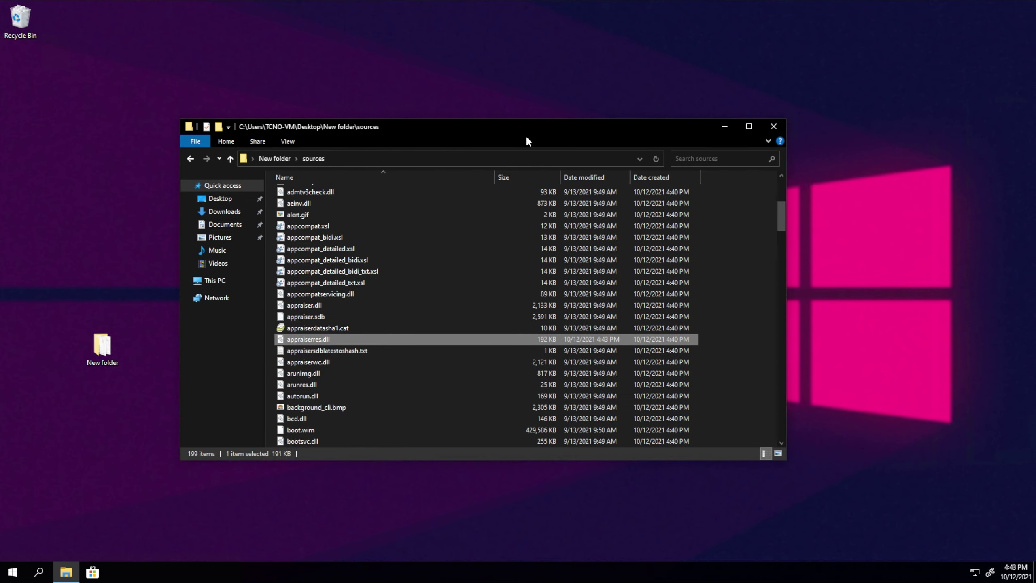
click(268, 156)
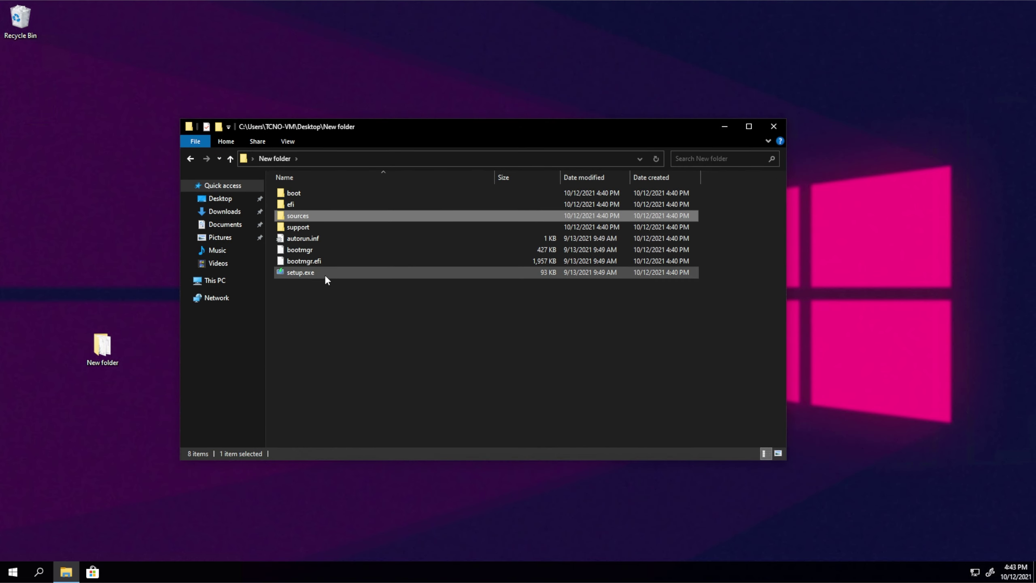
double_click(325, 275)
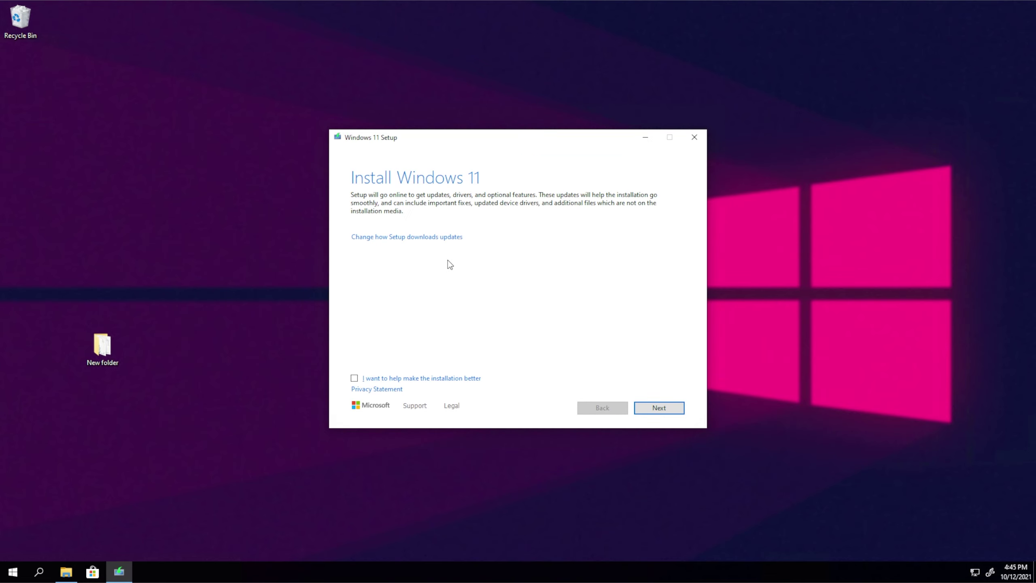
Set Setup to not download updates right now.
click(379, 237)
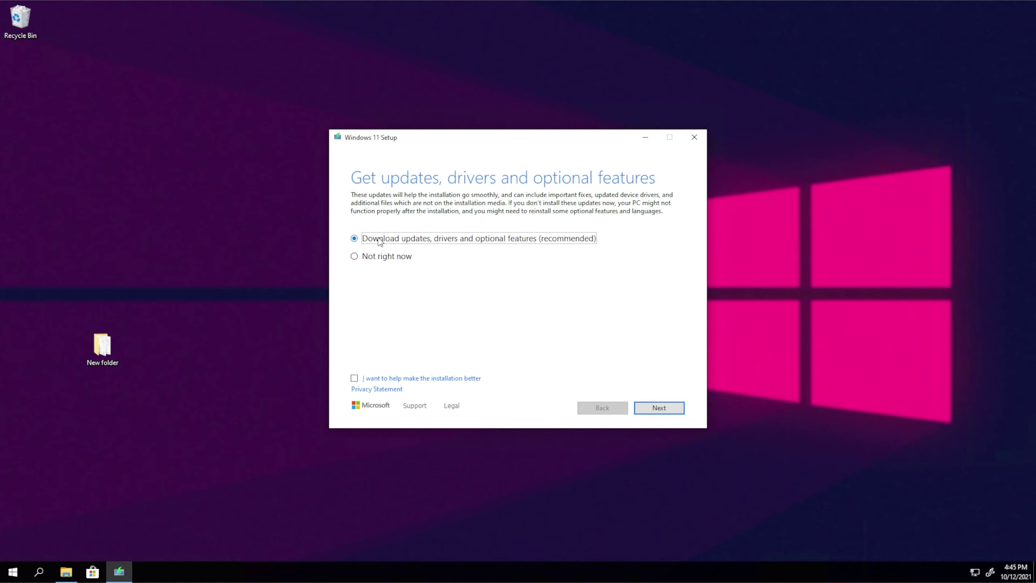
click(386, 259)
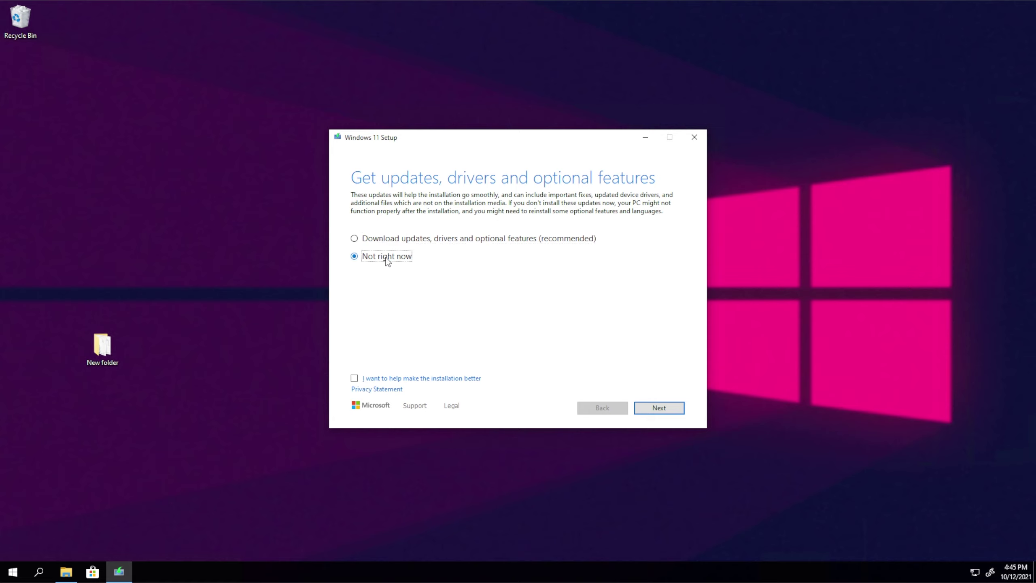
click(649, 410)
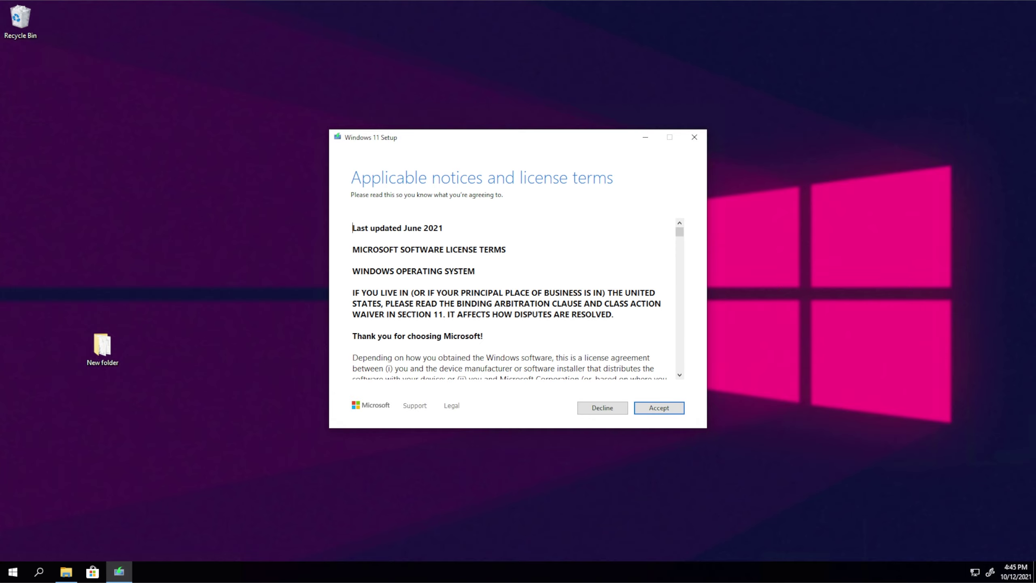
Accept the license terms and keep personal files and apps.
click(667, 408)
click(668, 409)
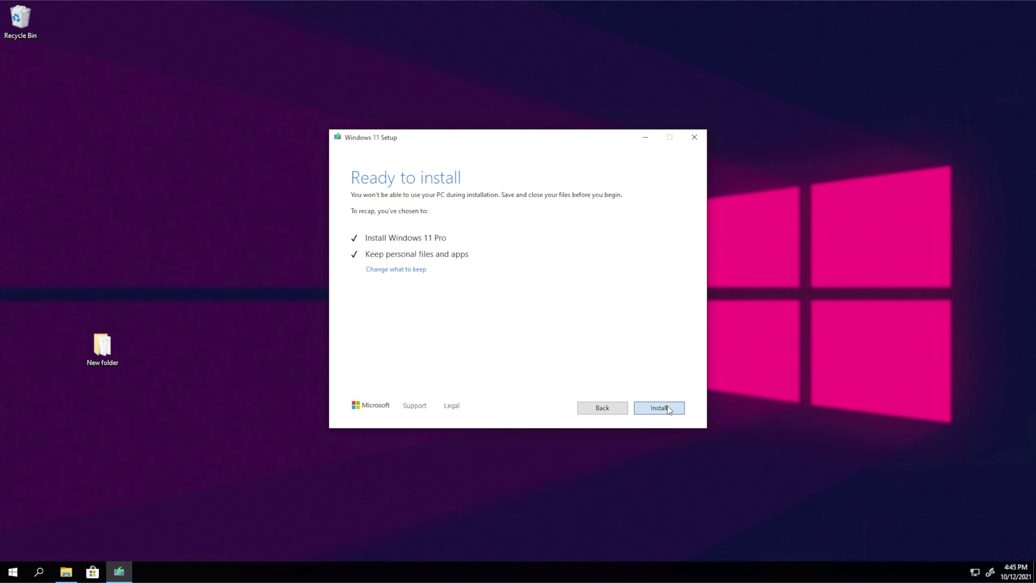
click(397, 270)
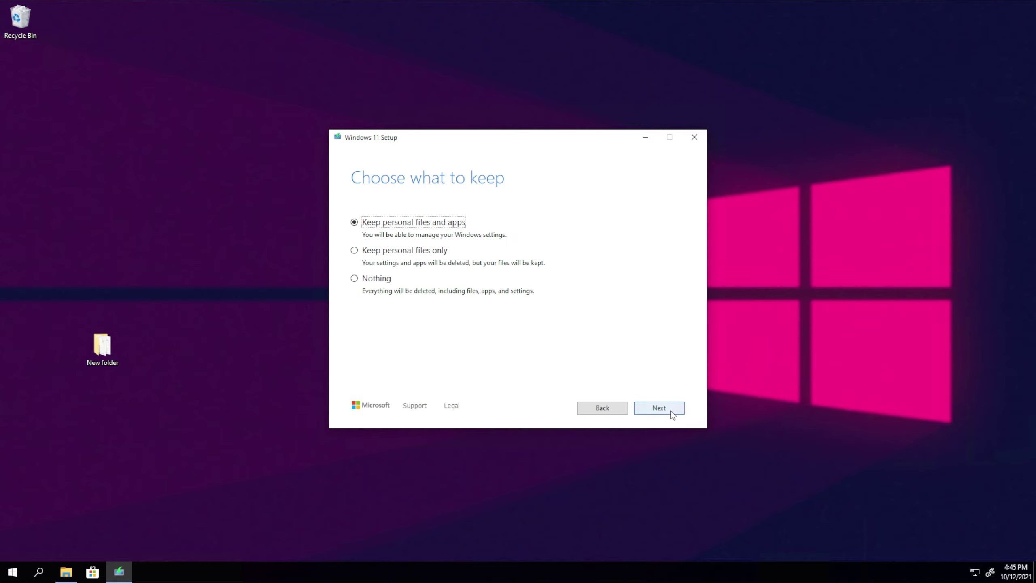
click(671, 412)
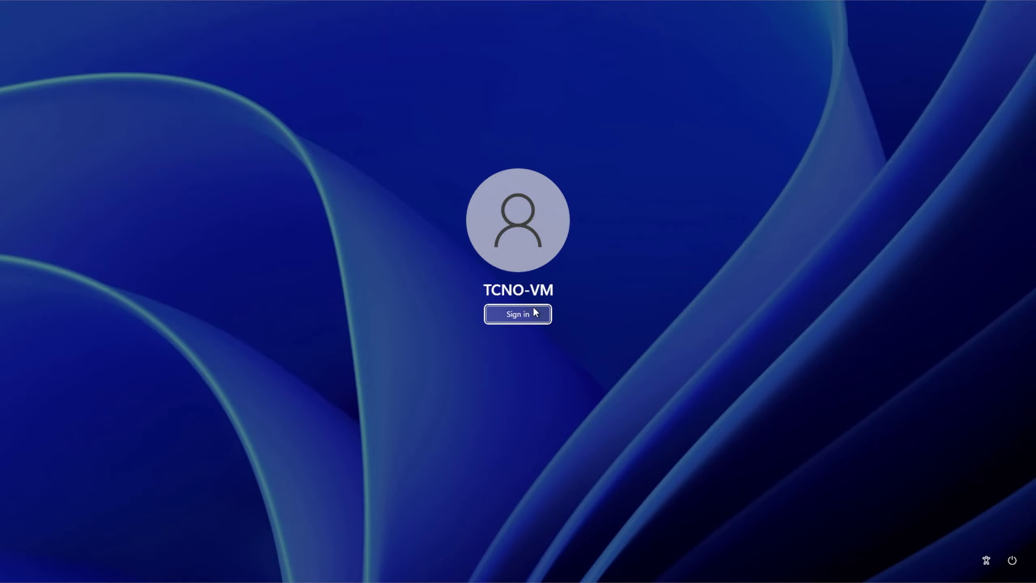
Sign in to the upgraded Windows 11 PC and bring up the Start menu's pinned apps.
click(535, 312)
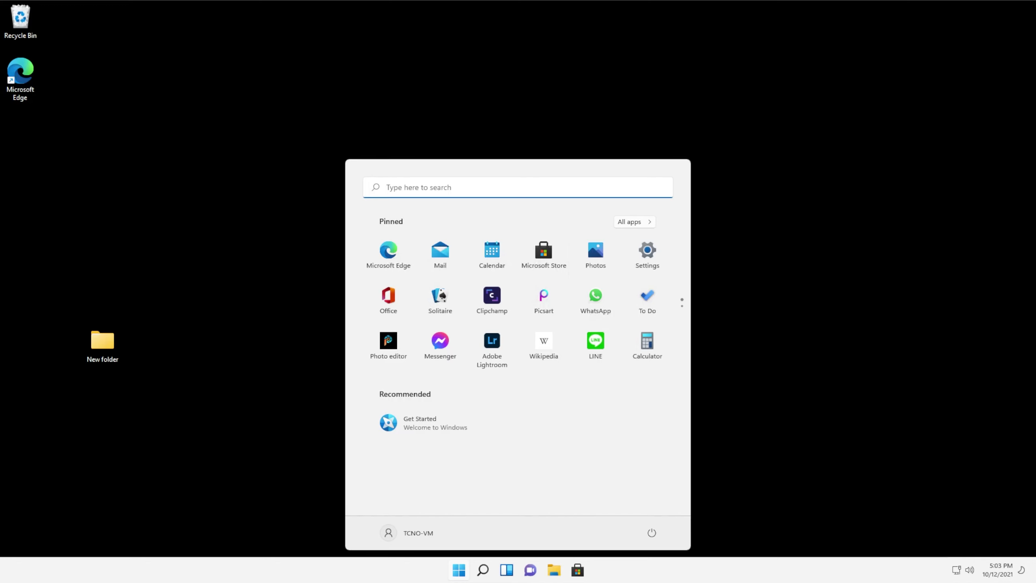
click(221, 220)
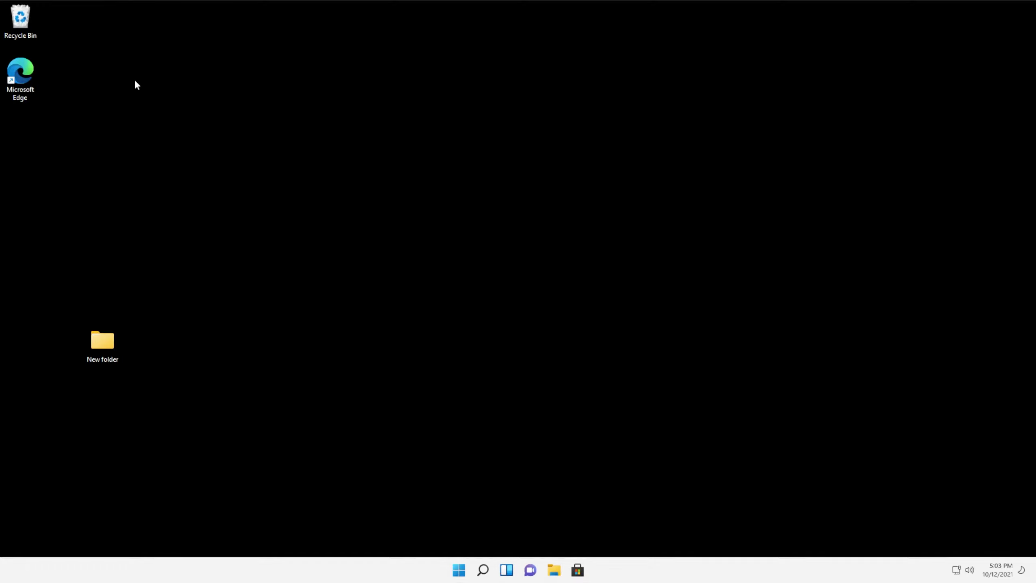
click(463, 574)
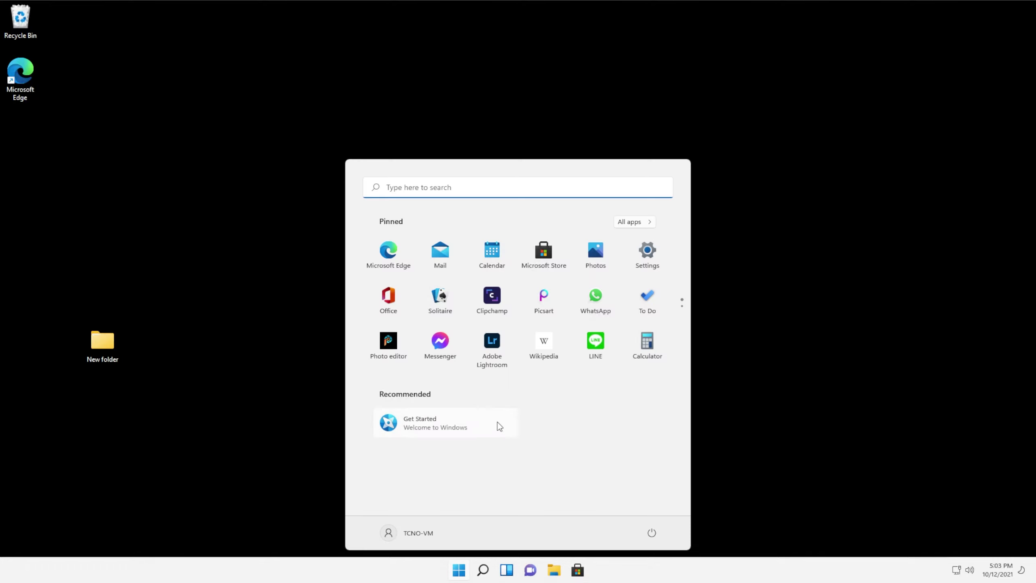
Open Settings and move through Privacy & security and Gaming to the Accessibility page.
click(647, 252)
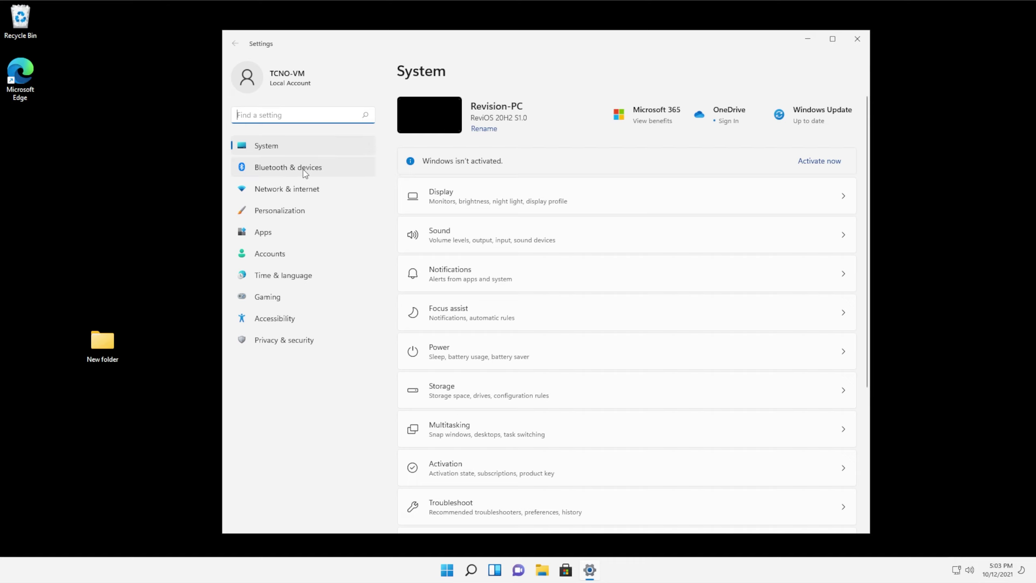
click(288, 339)
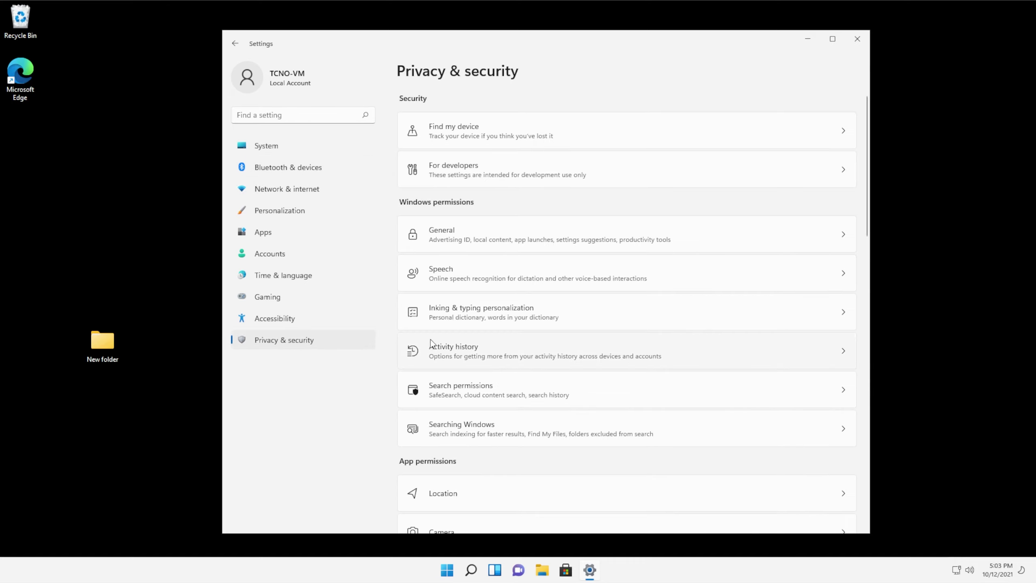
click(322, 301)
click(311, 318)
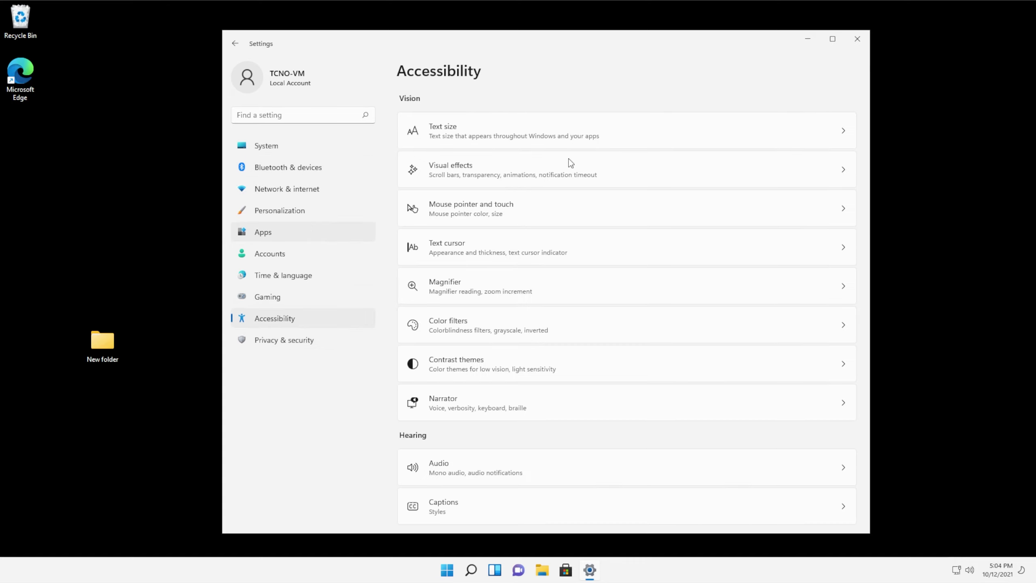
mouse_move(723, 35)
mouse_down()
mouse_move(722, 21)
mouse_move(724, 33)
mouse_up()
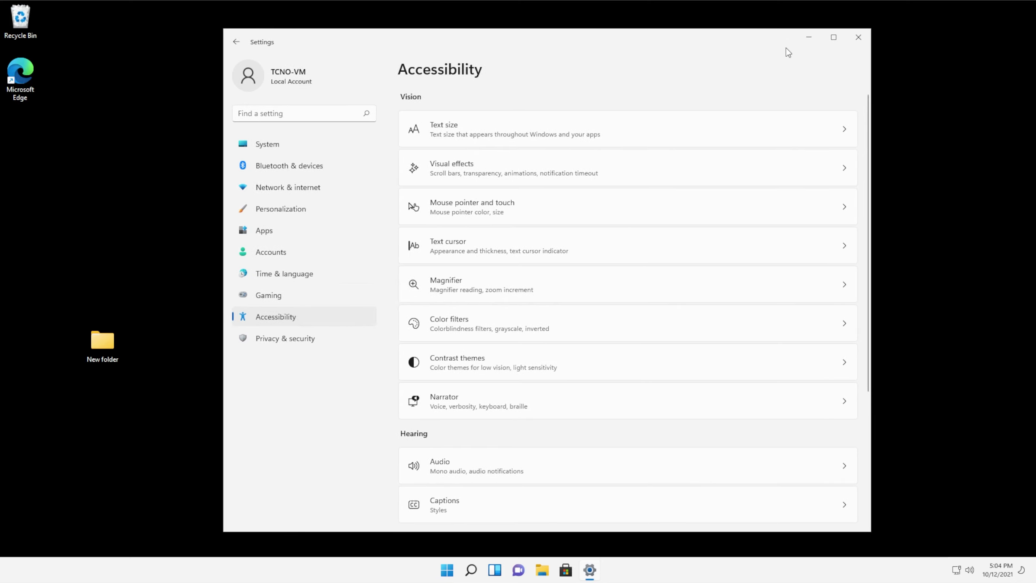
Close Settings and place the New folder icon beneath the Microsoft Edge shortcut.
click(858, 38)
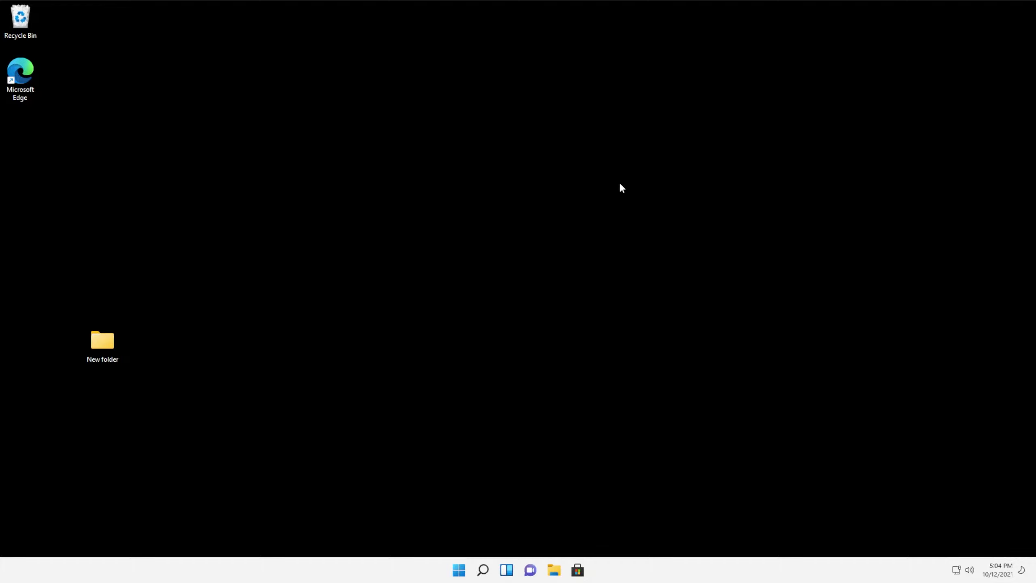
drag(100, 333, 23, 119)
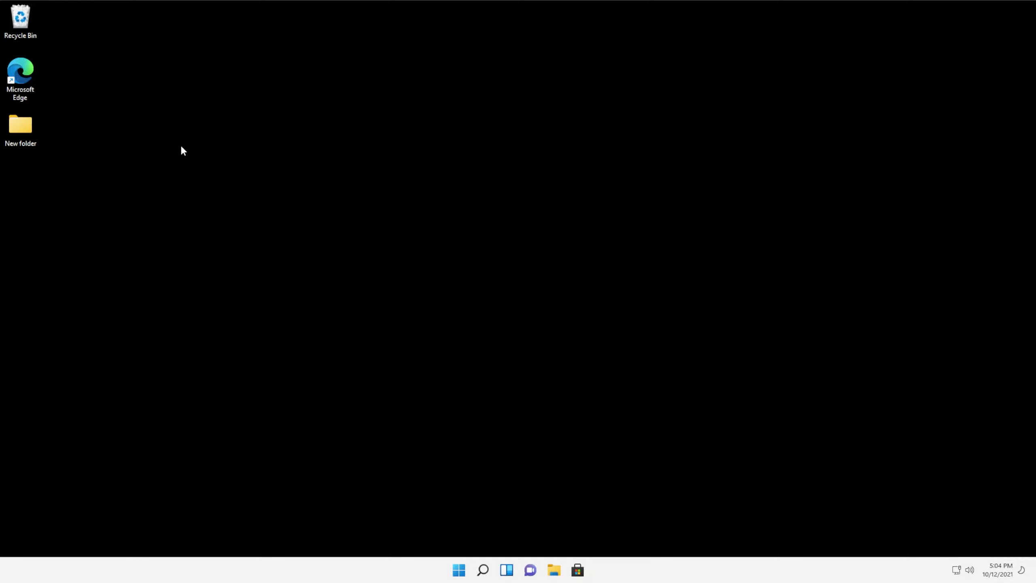